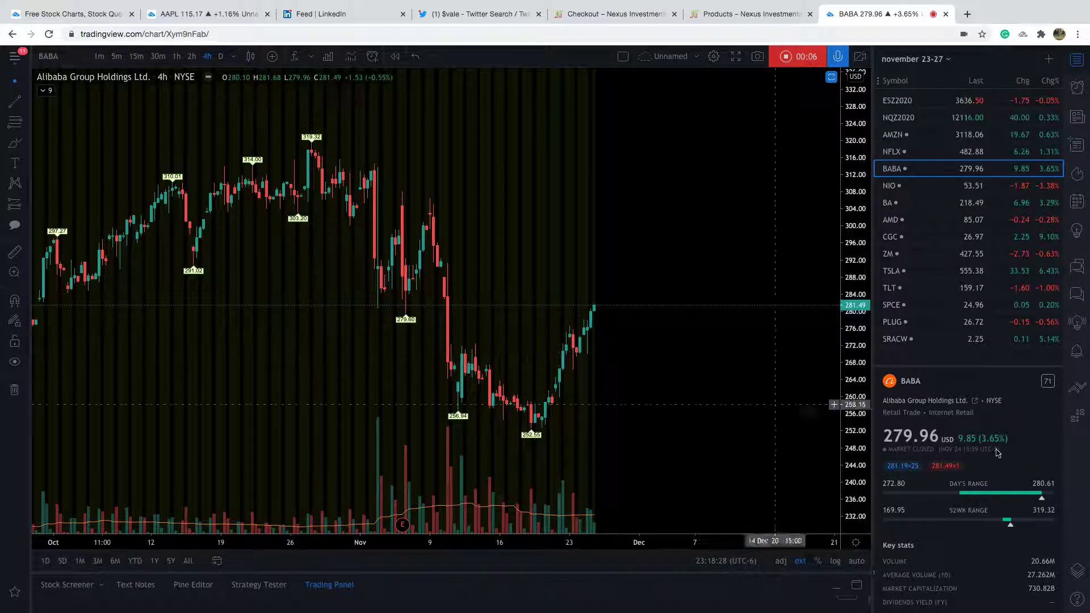
# Check BABA on daily candles, then return to the 4-hour timeframe
pyautogui.moveTo(799, 444); pyautogui.dragTo(814, 427)
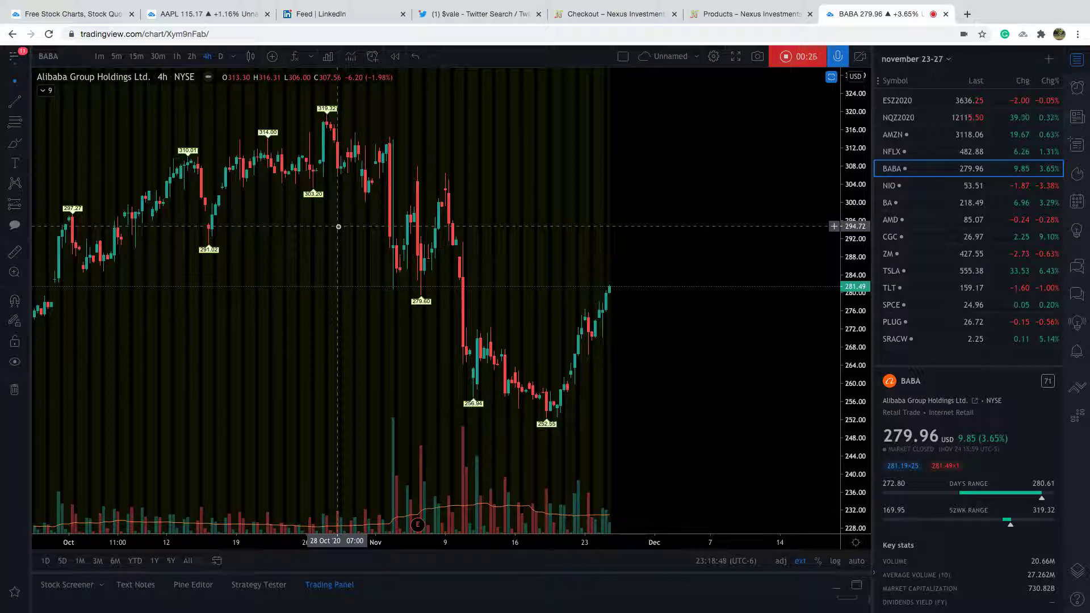
pyautogui.click(221, 57)
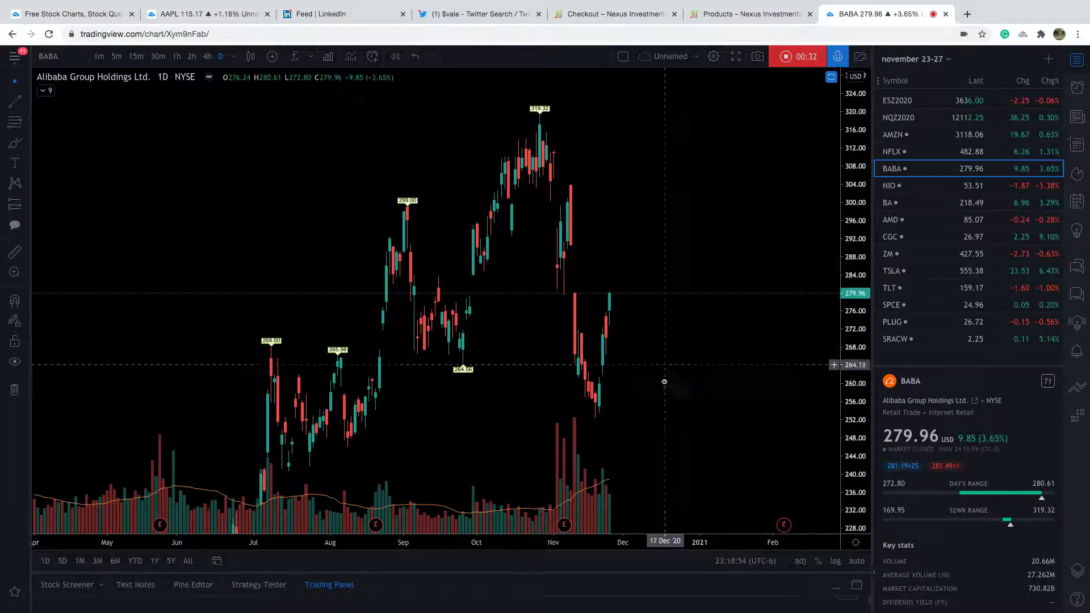
pyautogui.click(208, 57)
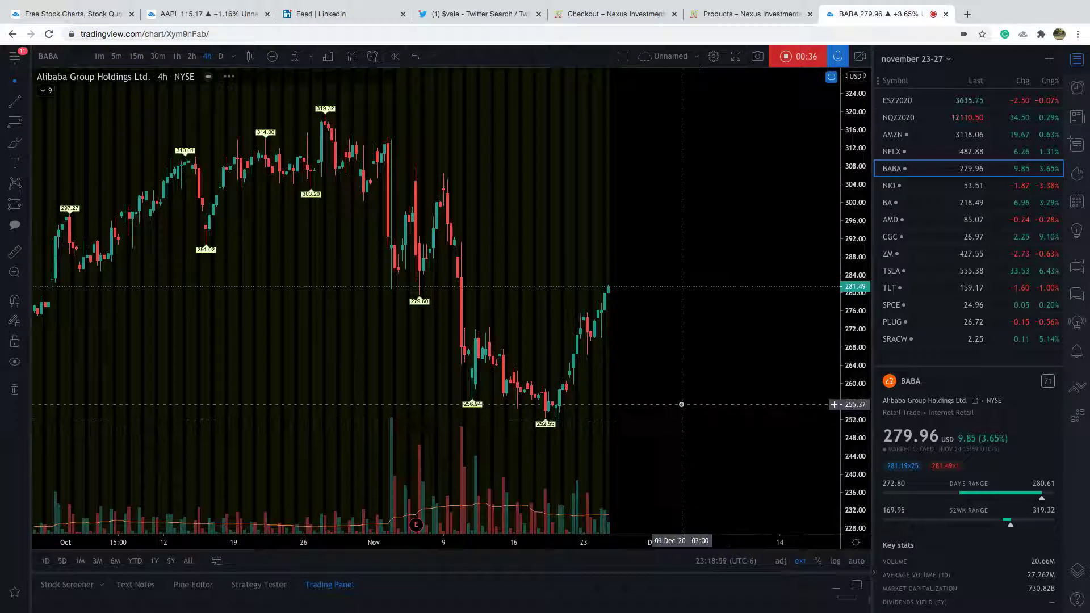
# Reframe the BABA 4h chart and select the Fib Retracement tool
pyautogui.moveTo(753, 348); pyautogui.dragTo(790, 457)
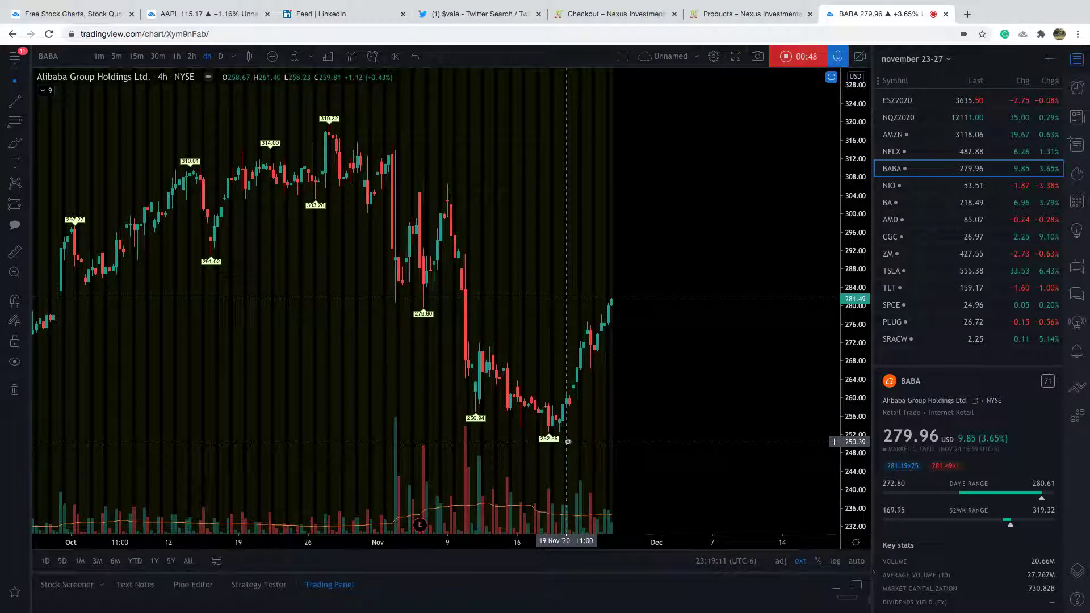
pyautogui.scroll(1, 568, 441)
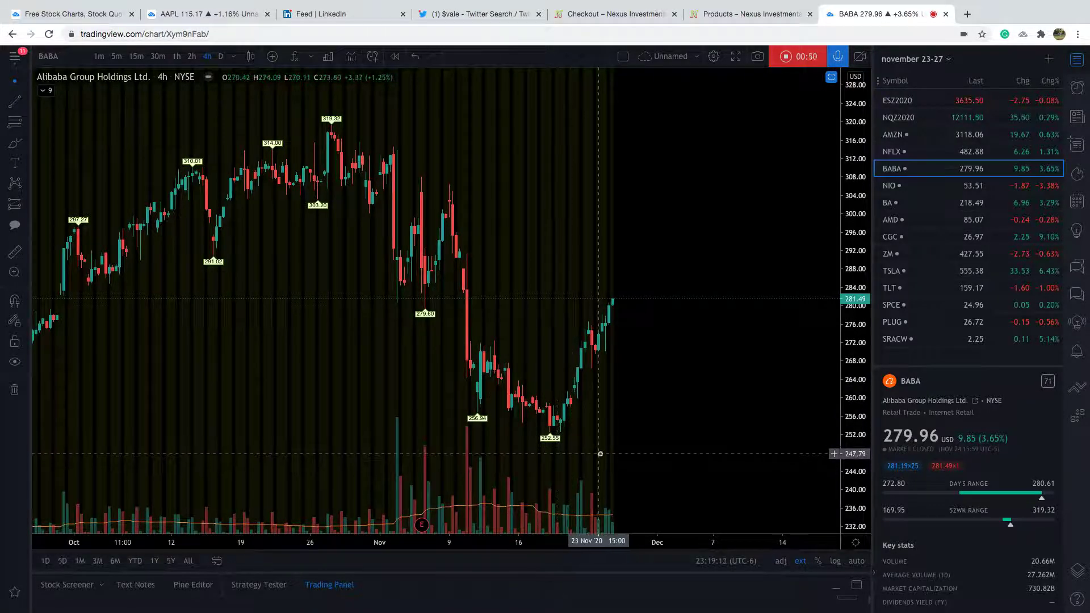
pyautogui.scroll(-3, 619, 457)
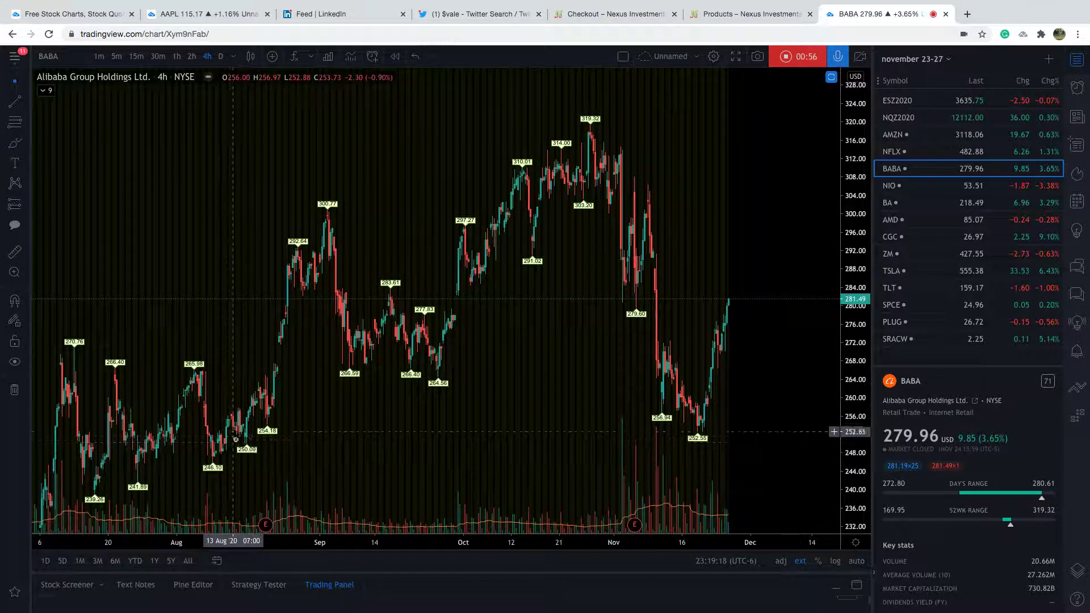
pyautogui.scroll(4, 684, 415)
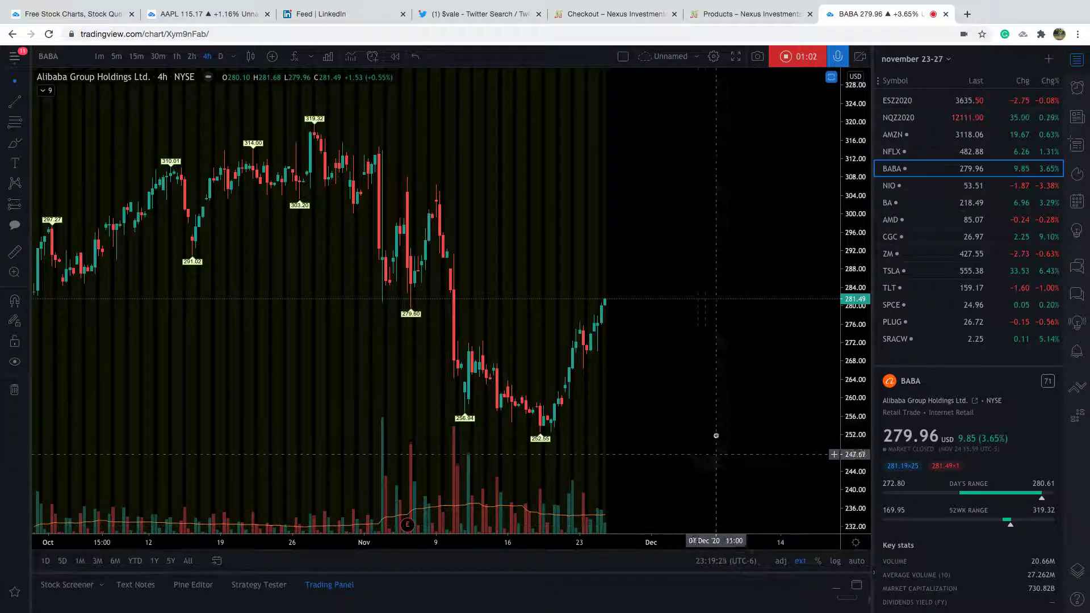
pyautogui.click(15, 121)
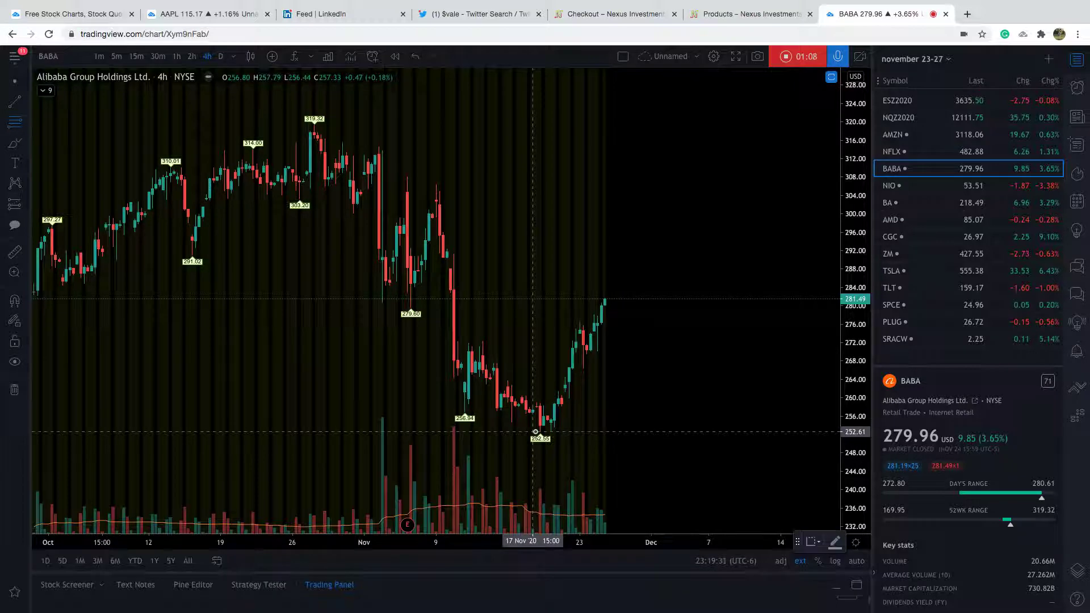
# Anchor the retracement at the 252.61 low and move its top from 319.28 to 314.58
pyautogui.click(535, 432)
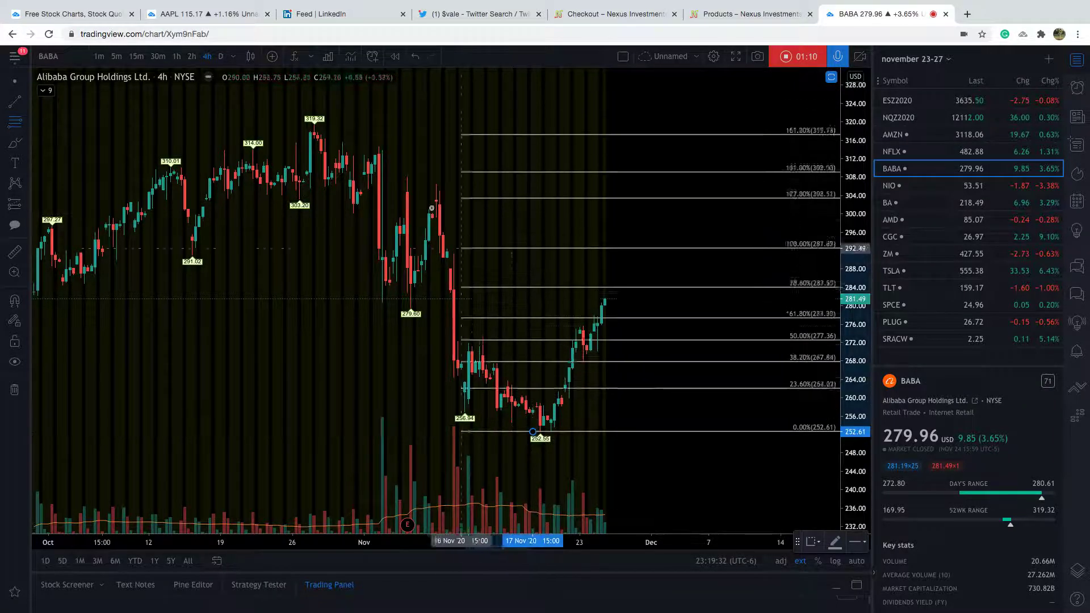
pyautogui.click(320, 125)
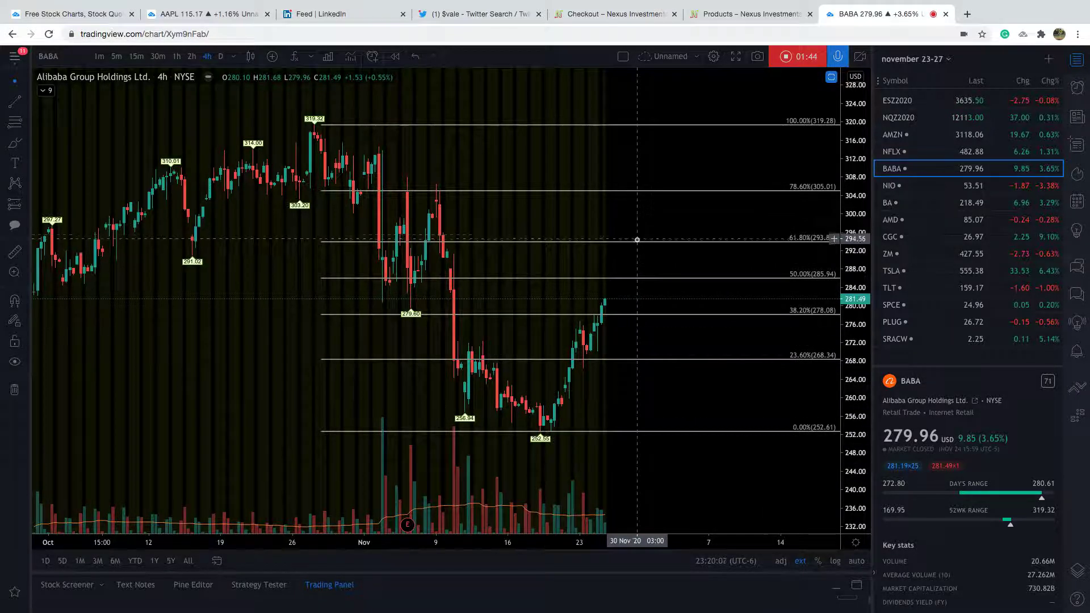
pyautogui.scroll(2, 658, 345)
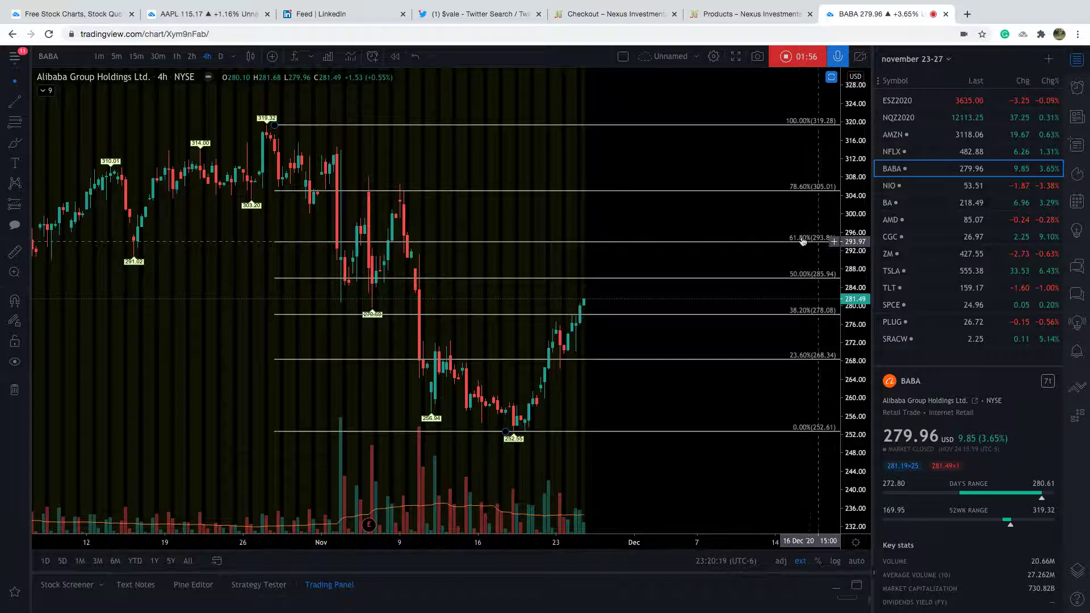
pyautogui.moveTo(275, 130); pyautogui.dragTo(325, 147)
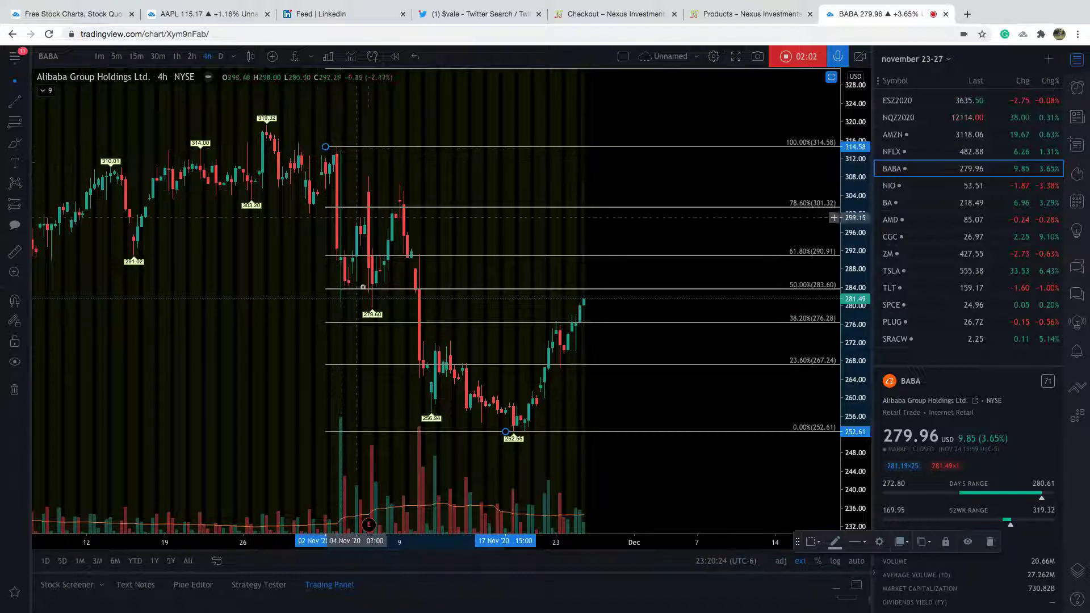
pyautogui.click(669, 396)
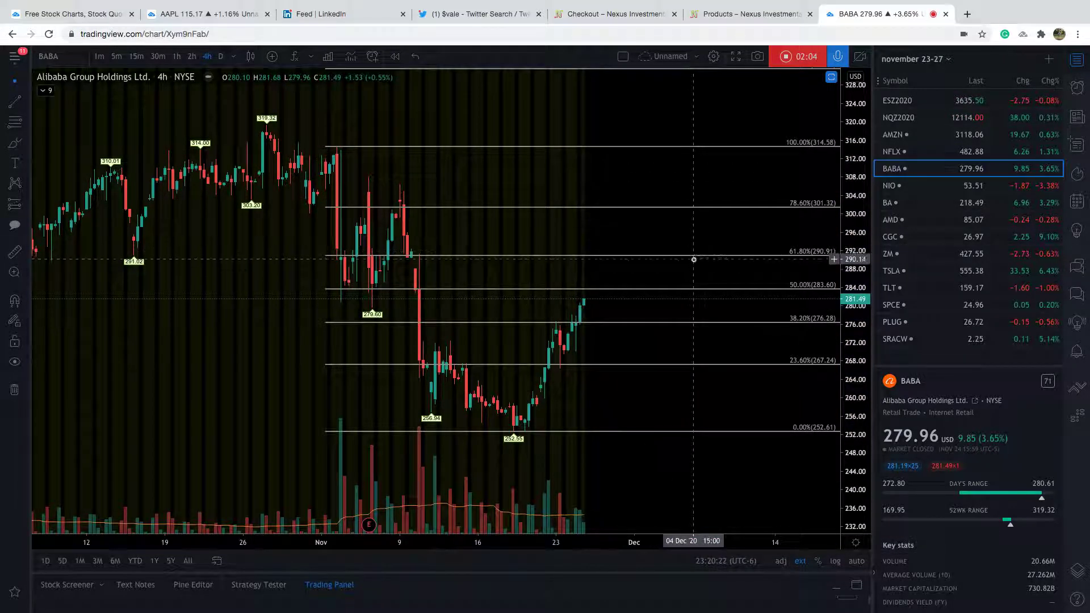
pyautogui.click(221, 57)
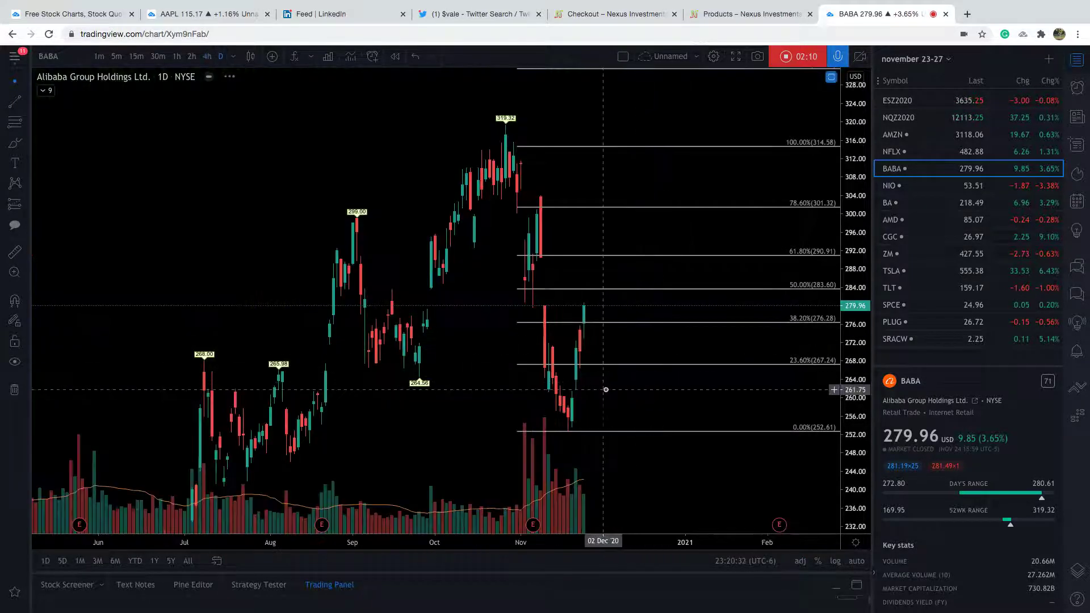
pyautogui.scroll(3, 562, 363)
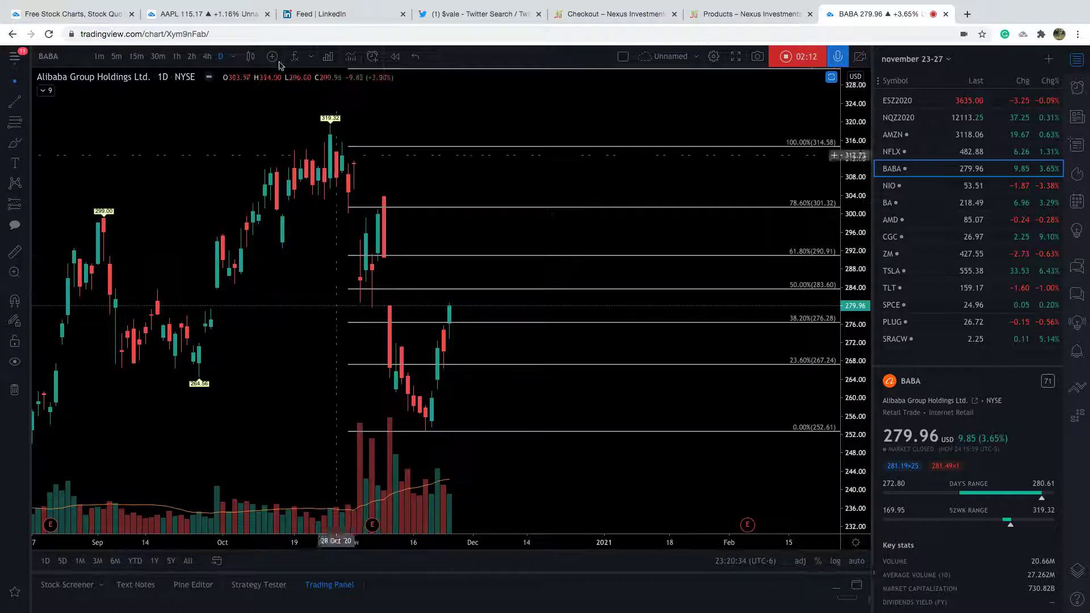
pyautogui.click(208, 56)
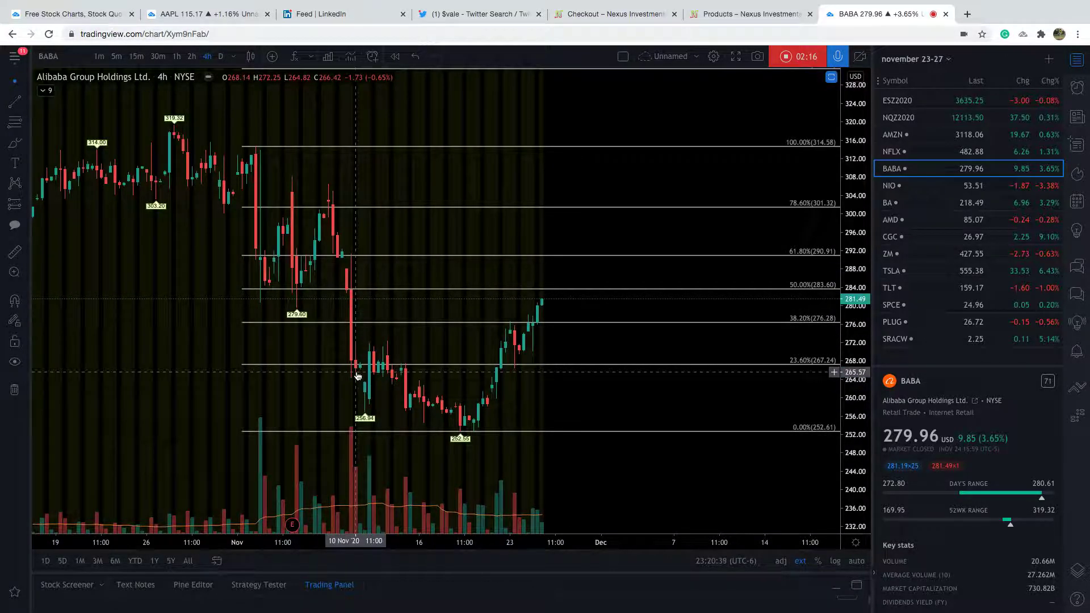
pyautogui.moveTo(533, 374); pyautogui.dragTo(638, 373)
pyautogui.scroll(2, 638, 372)
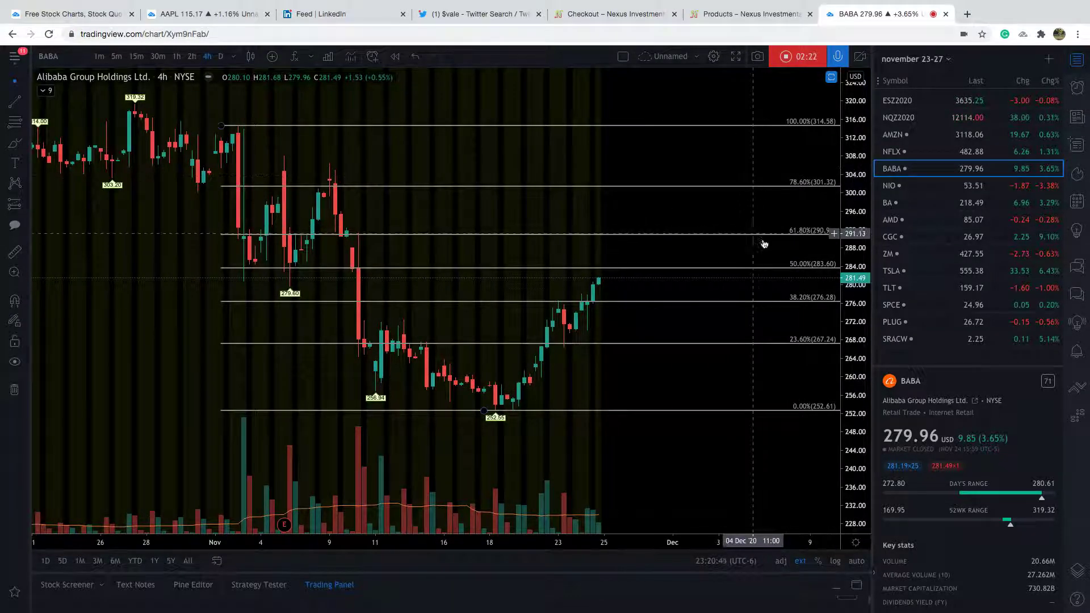
pyautogui.moveTo(794, 369); pyautogui.dragTo(776, 401)
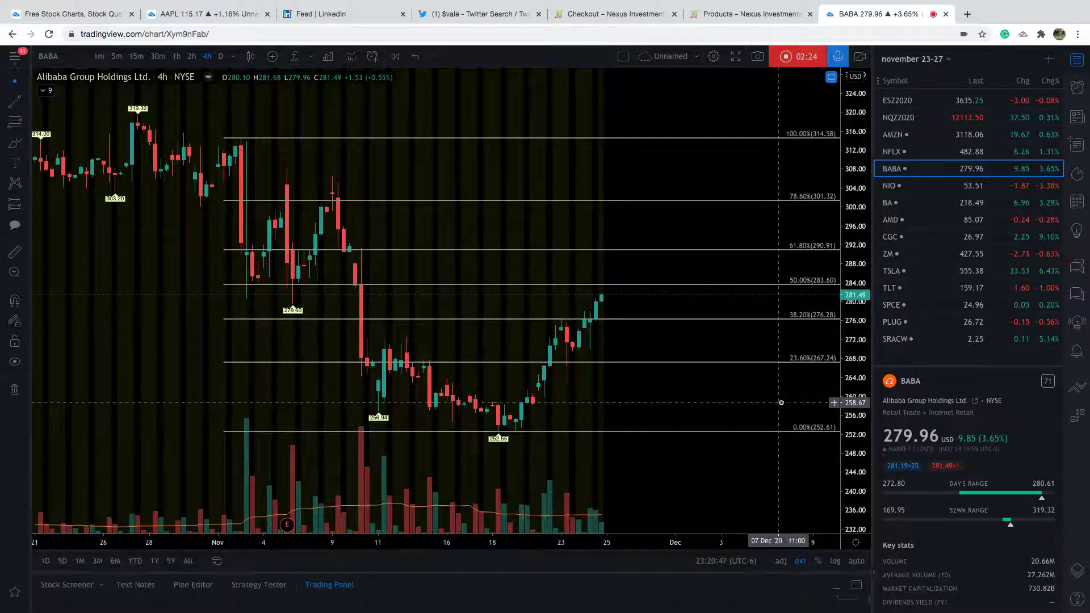
pyautogui.scroll(-2, 821, 487)
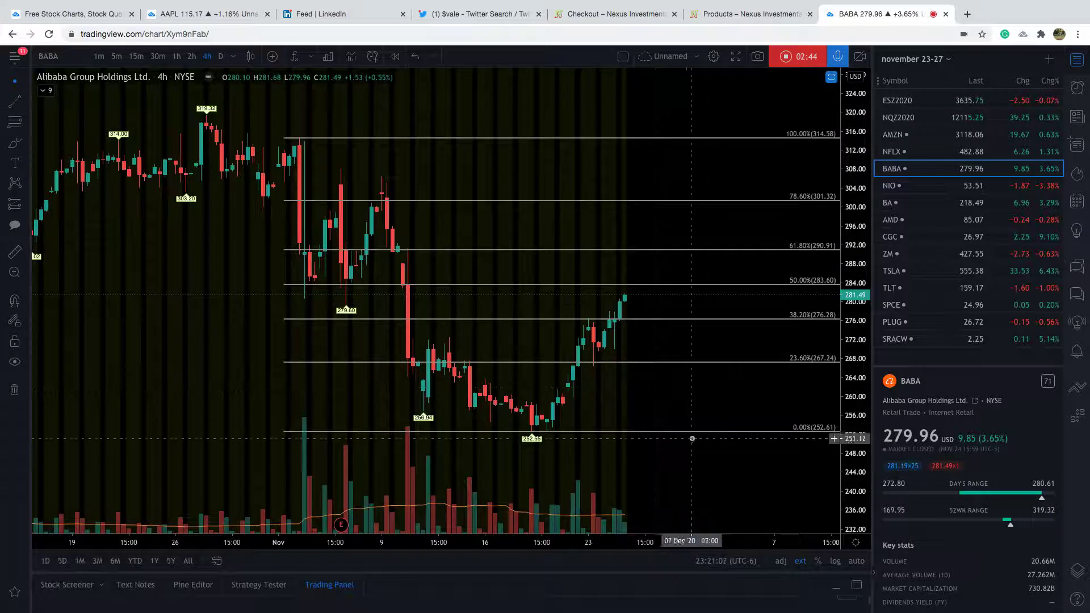
pyautogui.scroll(-3, 776, 473)
pyautogui.scroll(3, 827, 466)
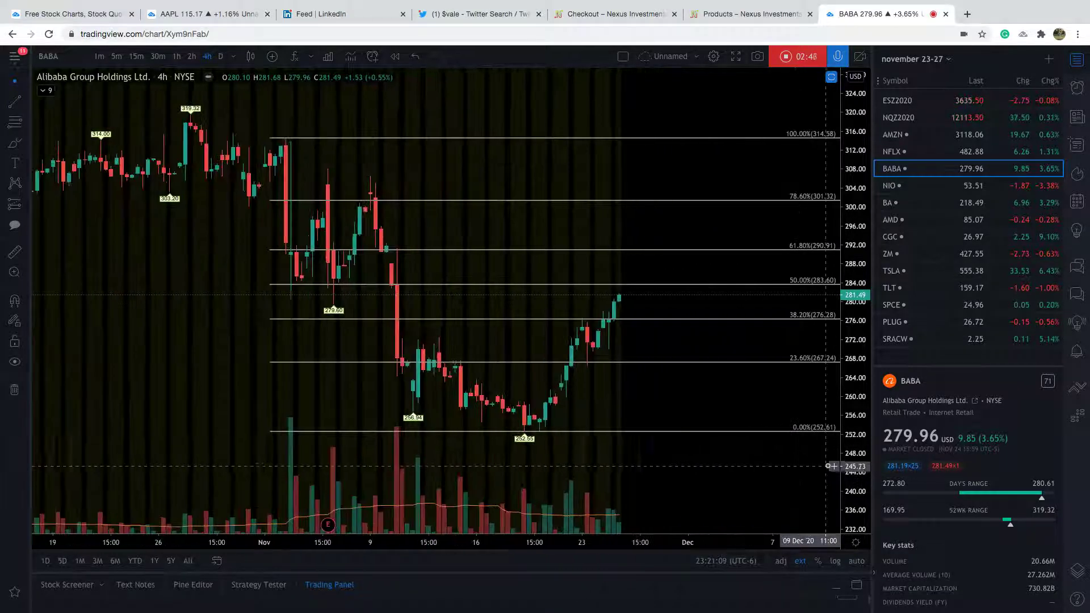
pyautogui.scroll(-2, 803, 467)
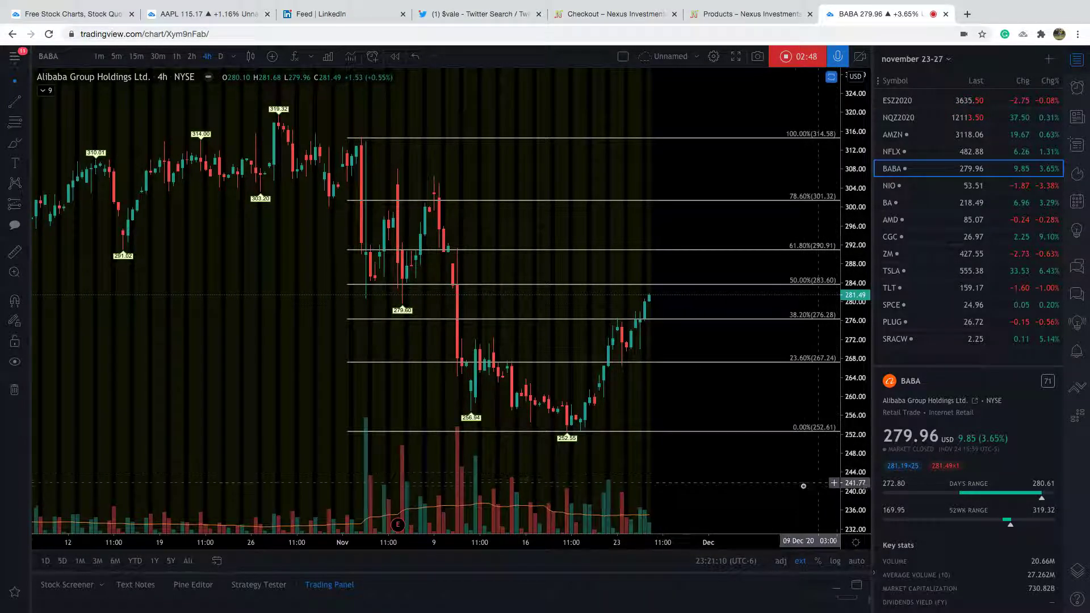
pyautogui.moveTo(786, 469); pyautogui.dragTo(777, 459)
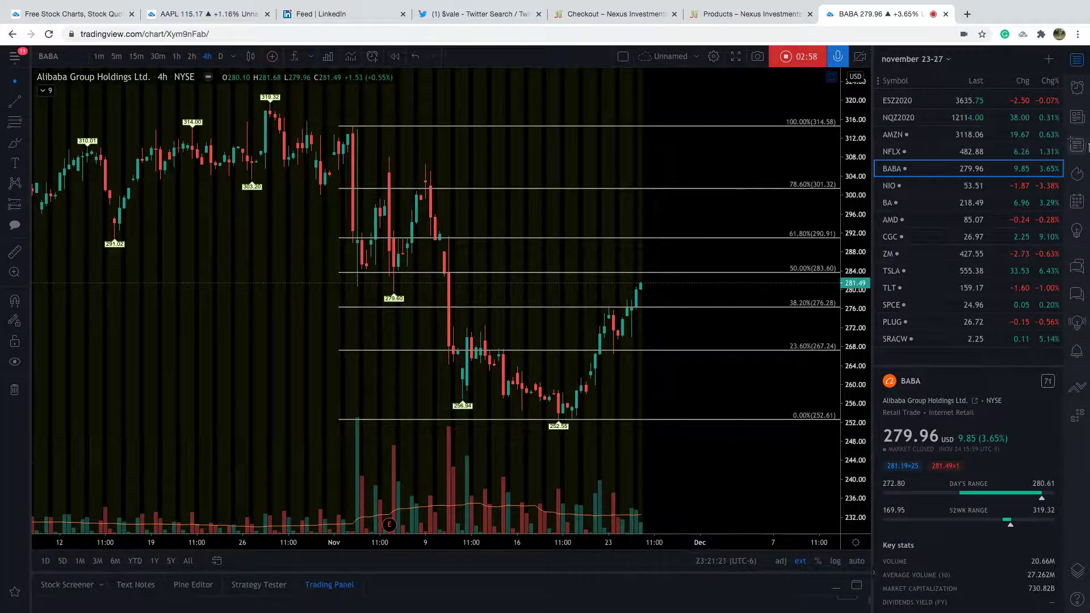
# Open CGC from the watchlist, zoom in, and switch to 2-hour candles
pyautogui.click(963, 242)
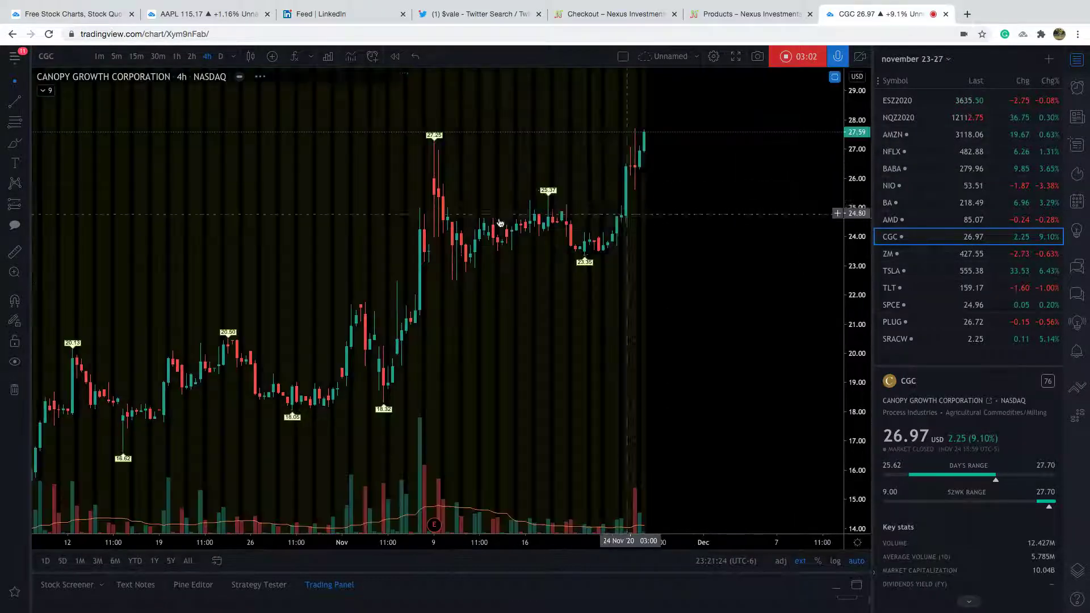
pyautogui.scroll(1, 528, 300)
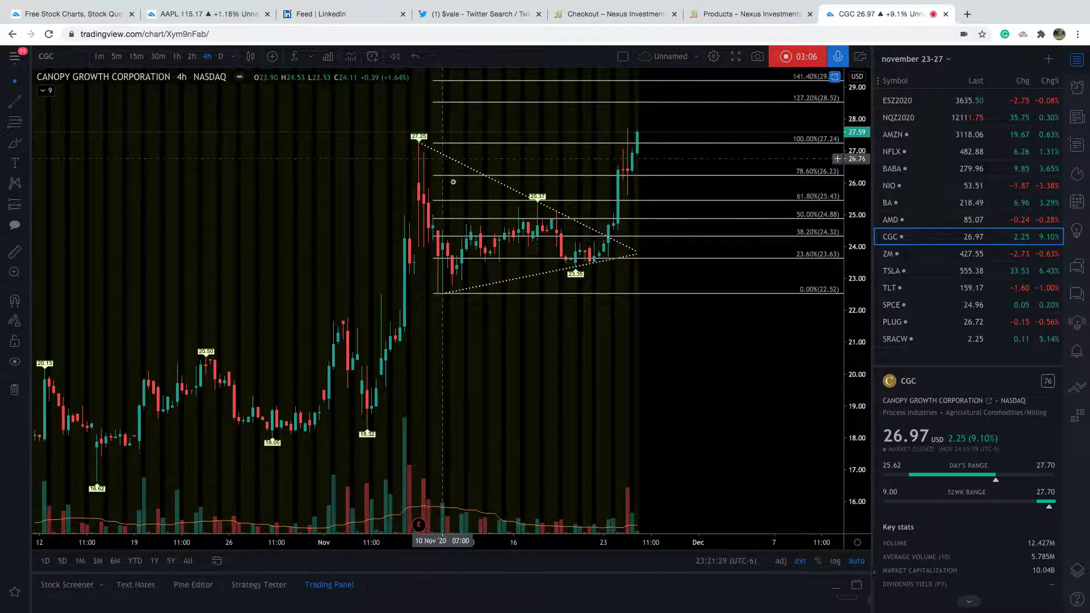
pyautogui.scroll(1, 708, 362)
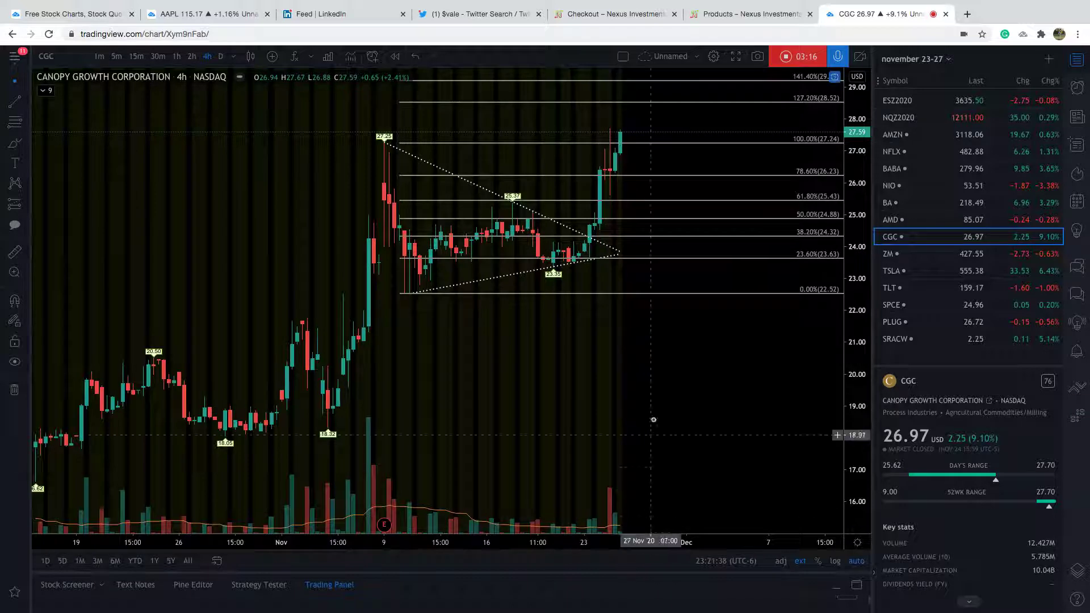
pyautogui.click(193, 58)
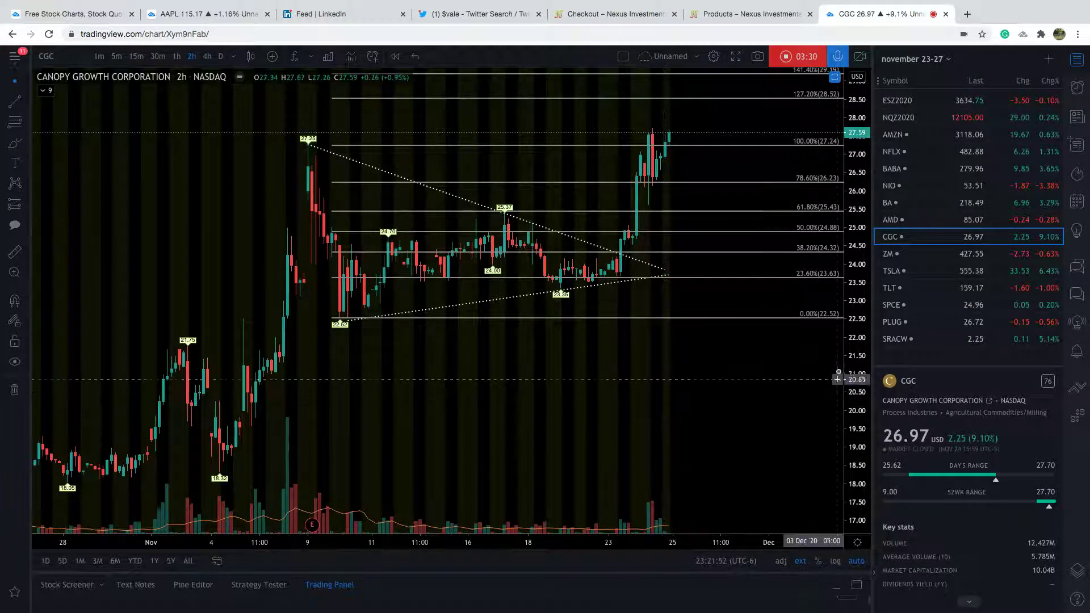
# Pan and rescale the CGC 2h chart to reveal the upper Fibonacci extension levels
pyautogui.moveTo(773, 391); pyautogui.dragTo(763, 397)
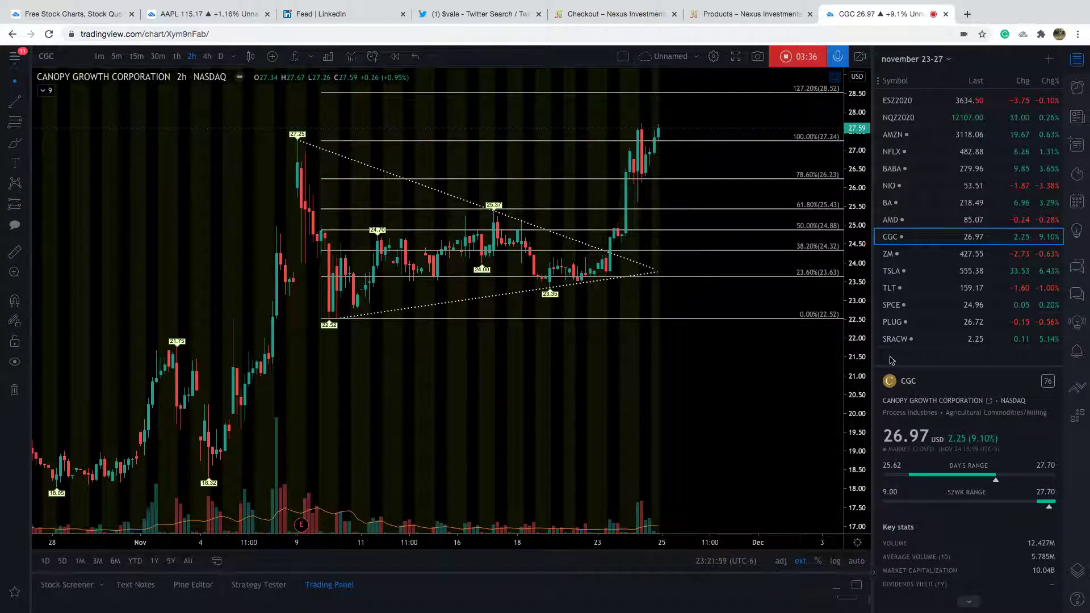
pyautogui.moveTo(843, 364); pyautogui.dragTo(822, 192)
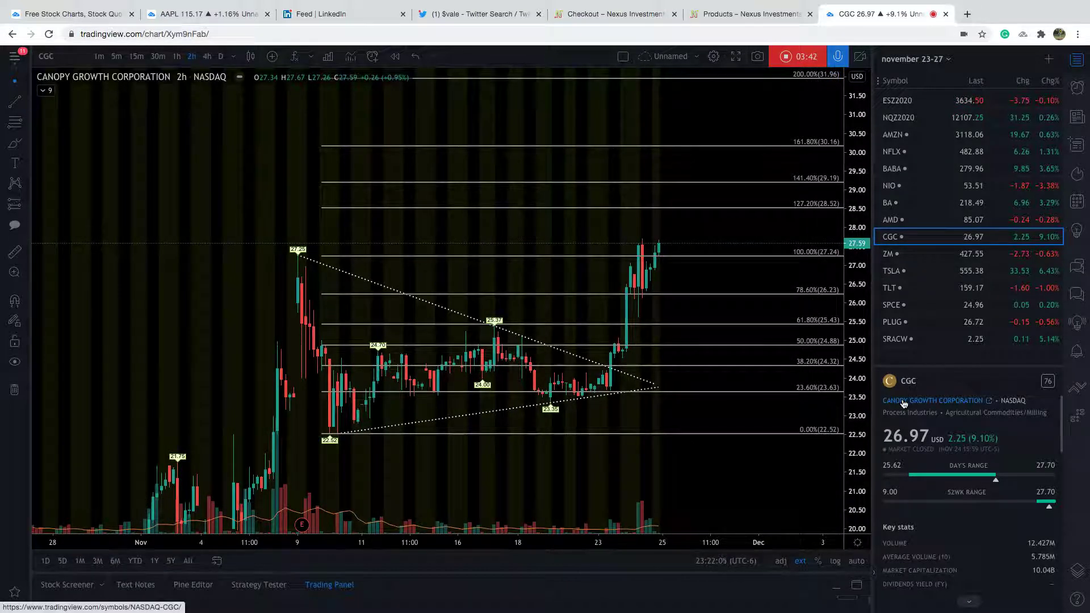
pyautogui.moveTo(856, 341); pyautogui.dragTo(852, 187)
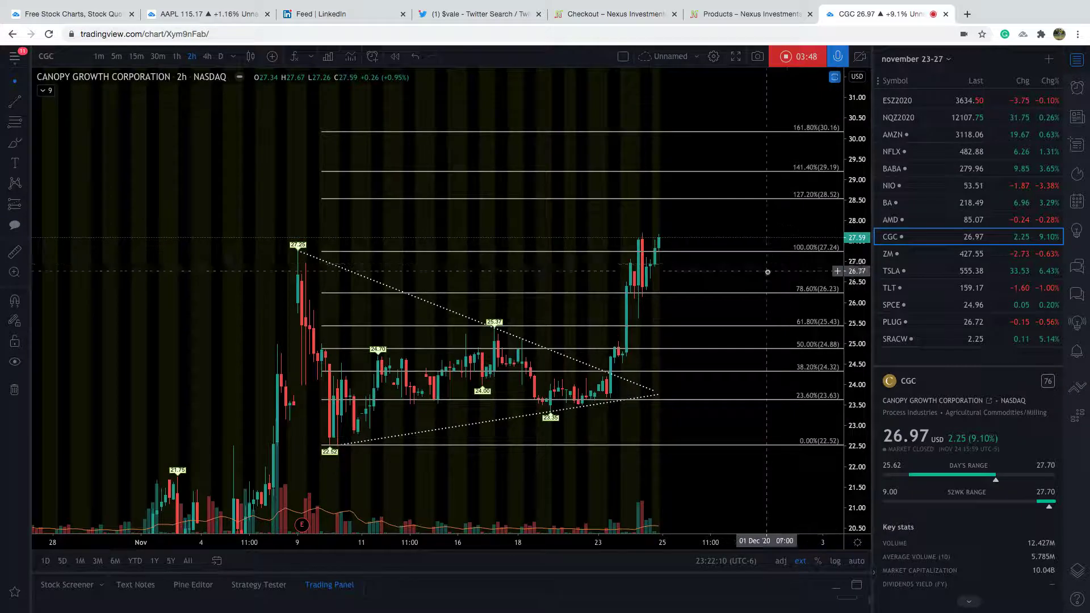
pyautogui.moveTo(766, 273); pyautogui.dragTo(754, 243)
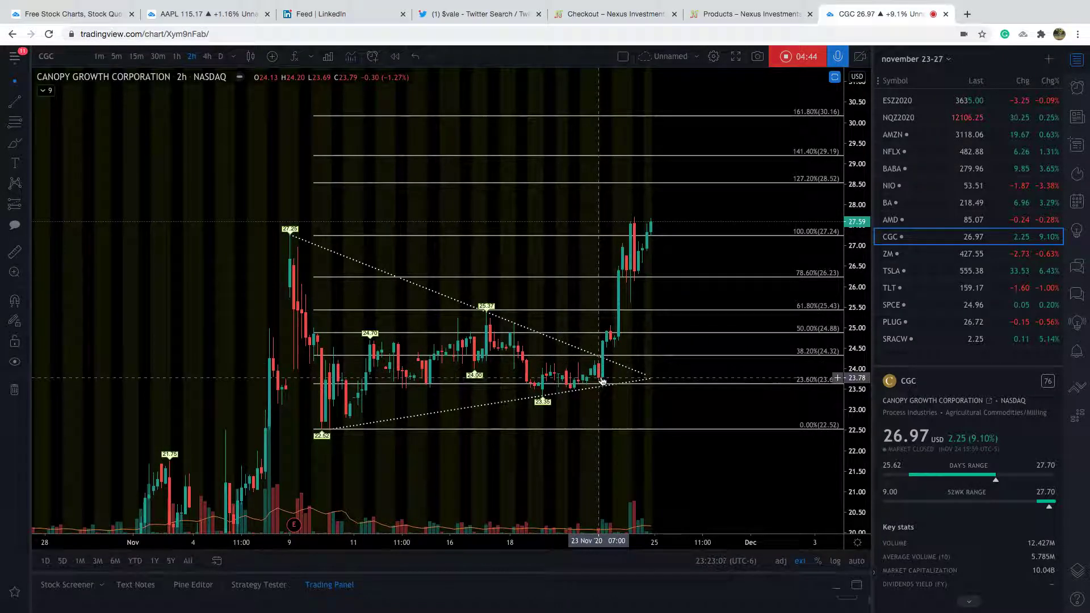
pyautogui.scroll(-1, 613, 392)
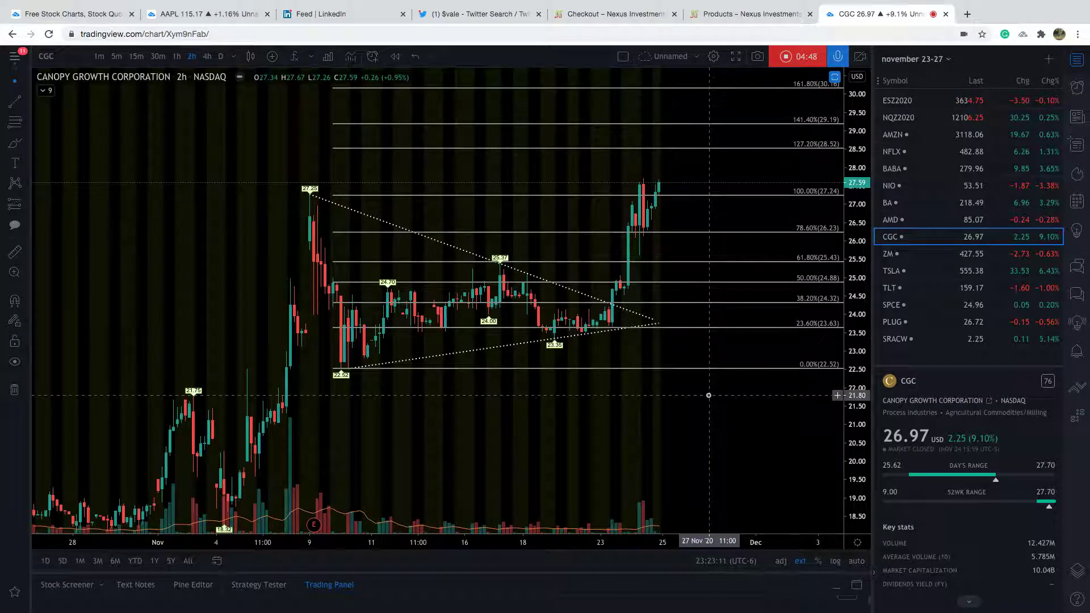
pyautogui.doubleClick(716, 397)
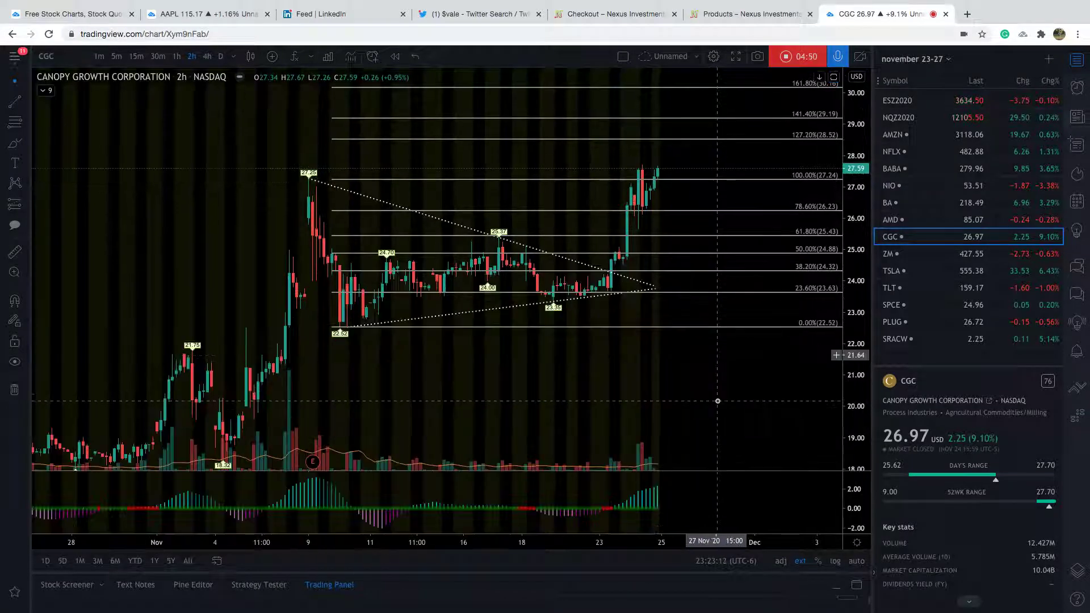
pyautogui.hscroll(-5, 736, 445)
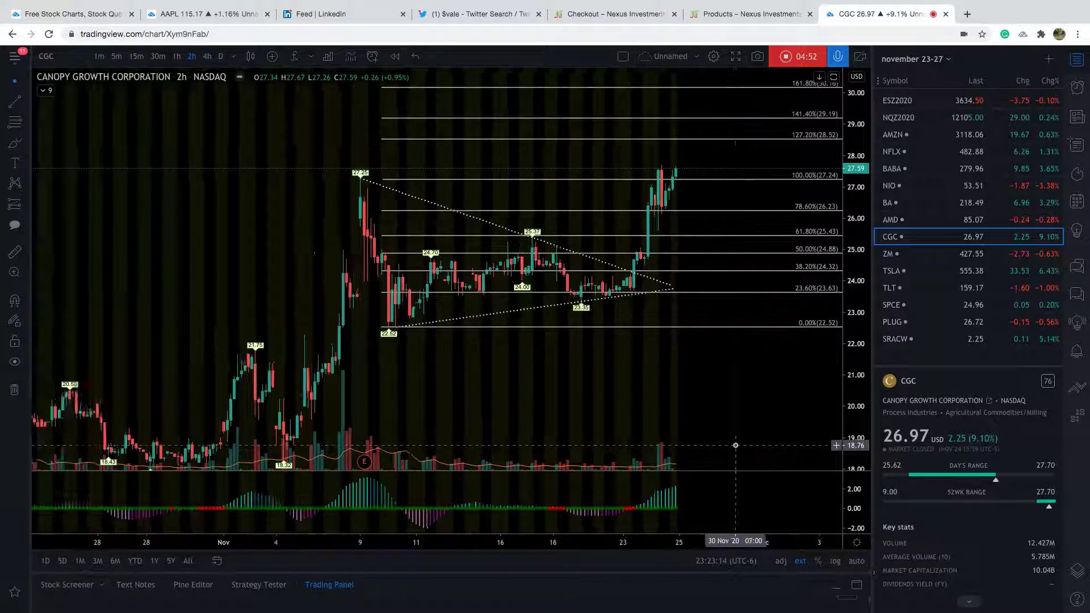
pyautogui.hscroll(5, 735, 445)
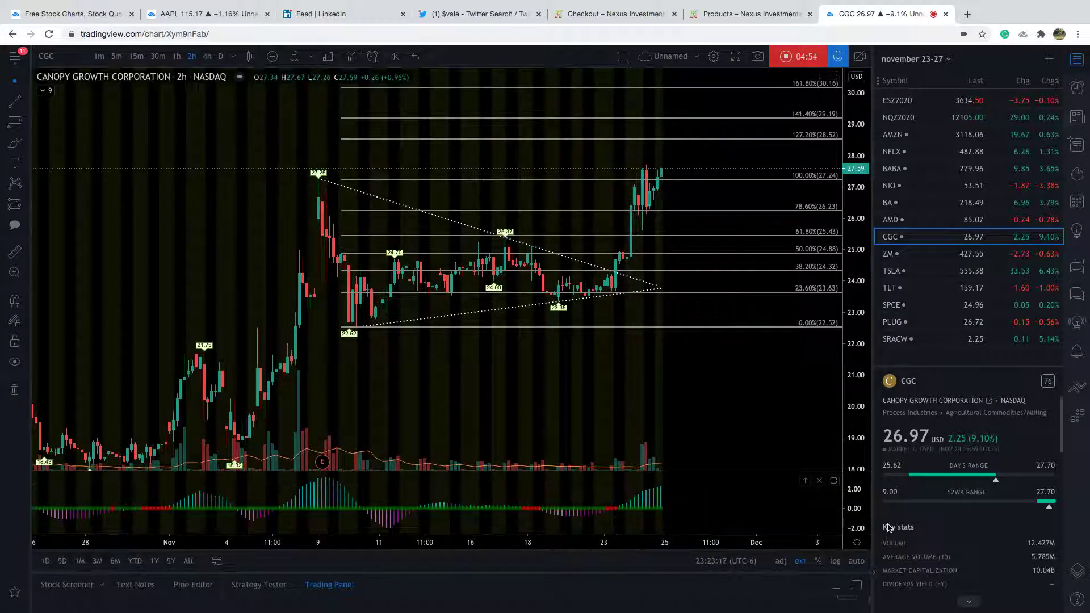
pyautogui.moveTo(859, 451); pyautogui.dragTo(859, 435)
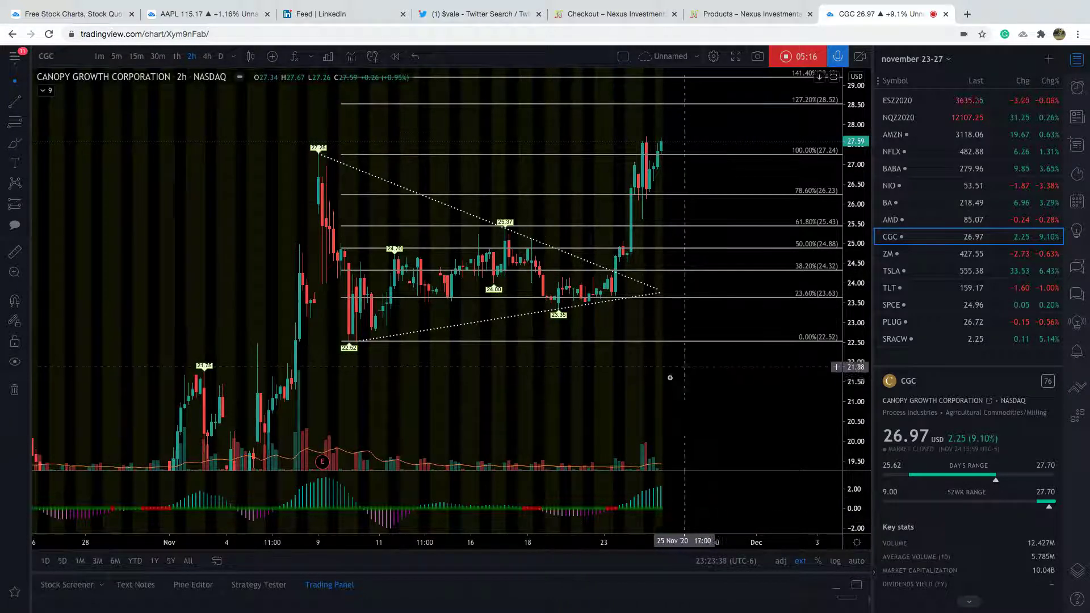
pyautogui.scroll(-1, 698, 369)
pyautogui.hscroll(-3, 783, 328)
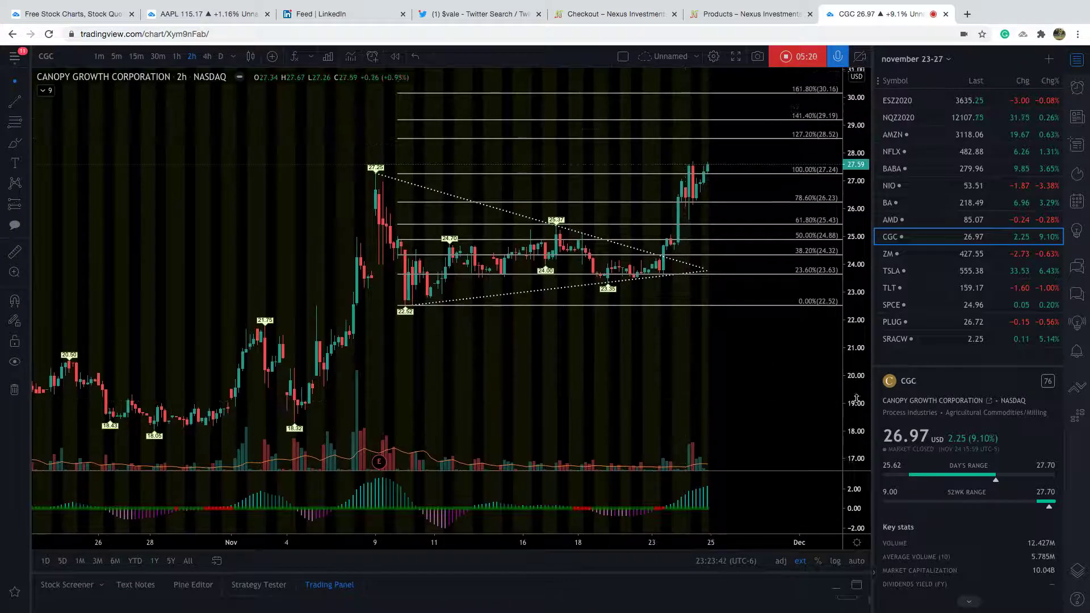
pyautogui.moveTo(856, 399); pyautogui.dragTo(747, 393)
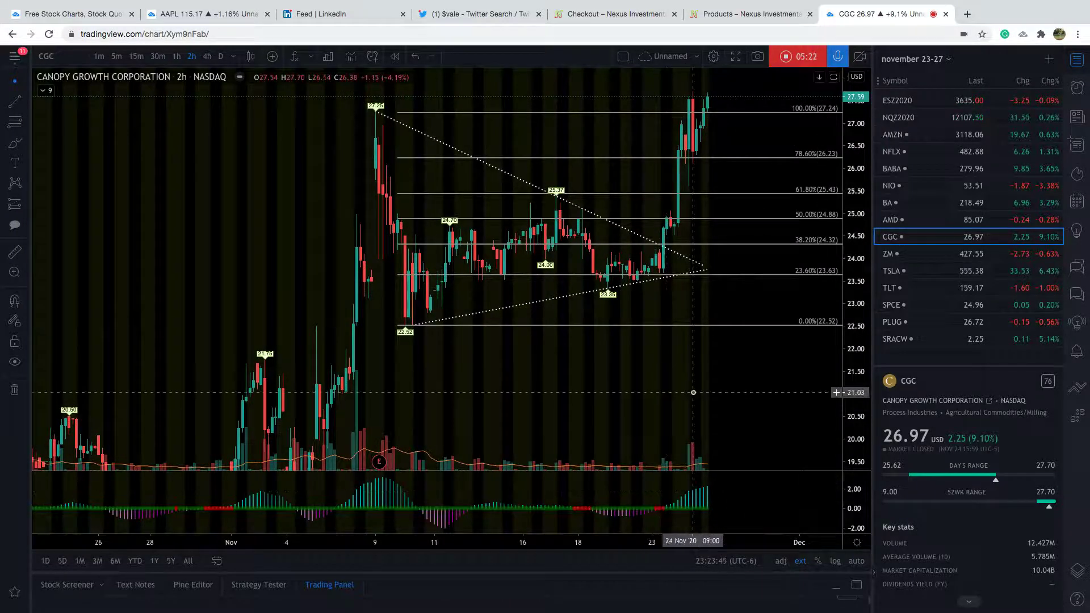
pyautogui.scroll(5, 718, 393)
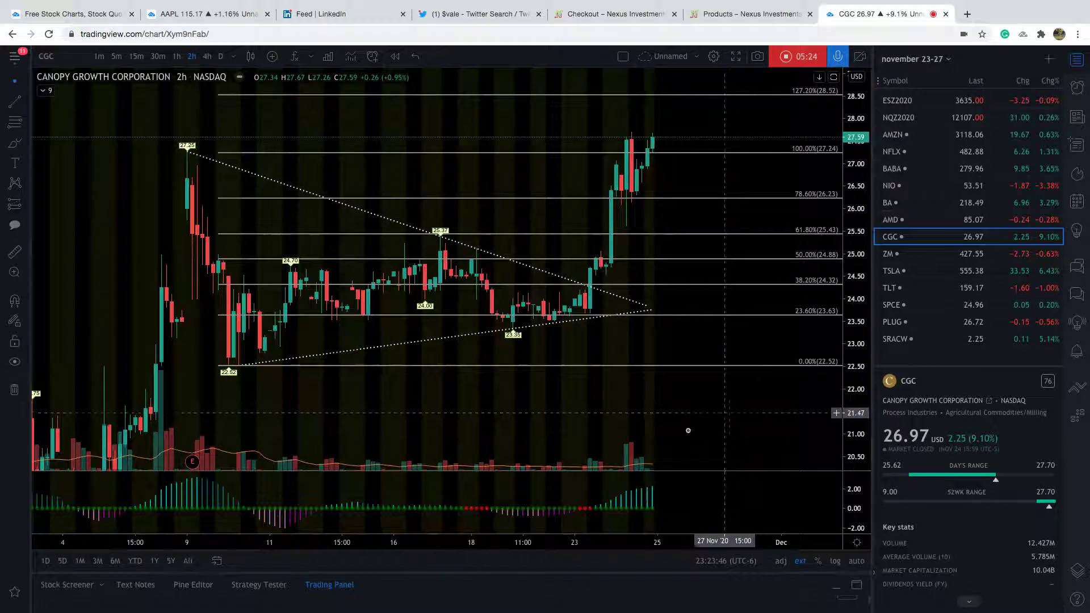
pyautogui.scroll(-3, 716, 403)
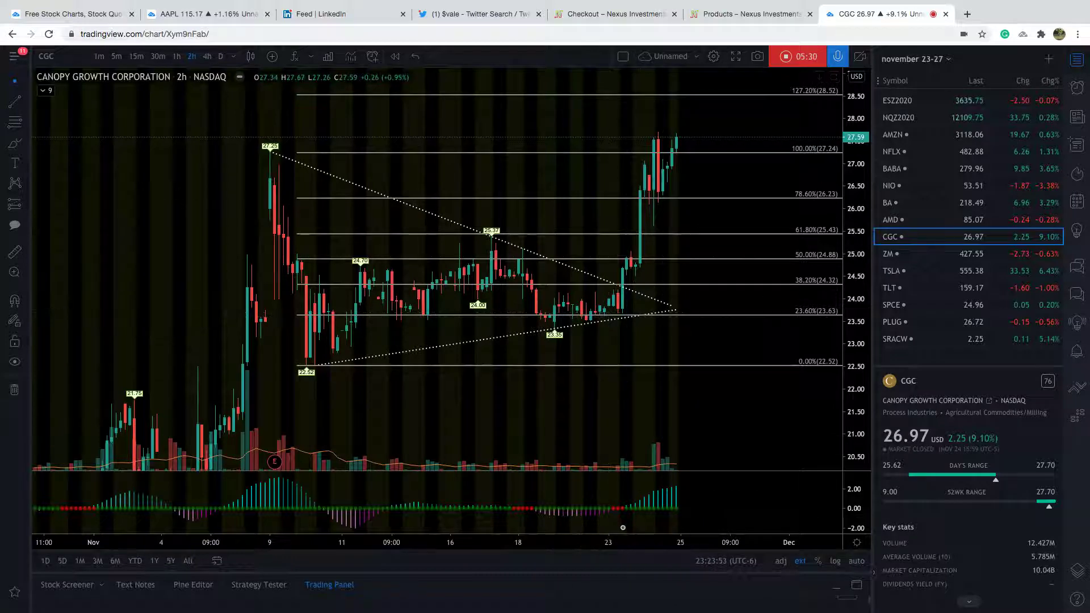
pyautogui.scroll(-3, 622, 527)
pyautogui.moveTo(840, 74); pyautogui.dragTo(793, 114)
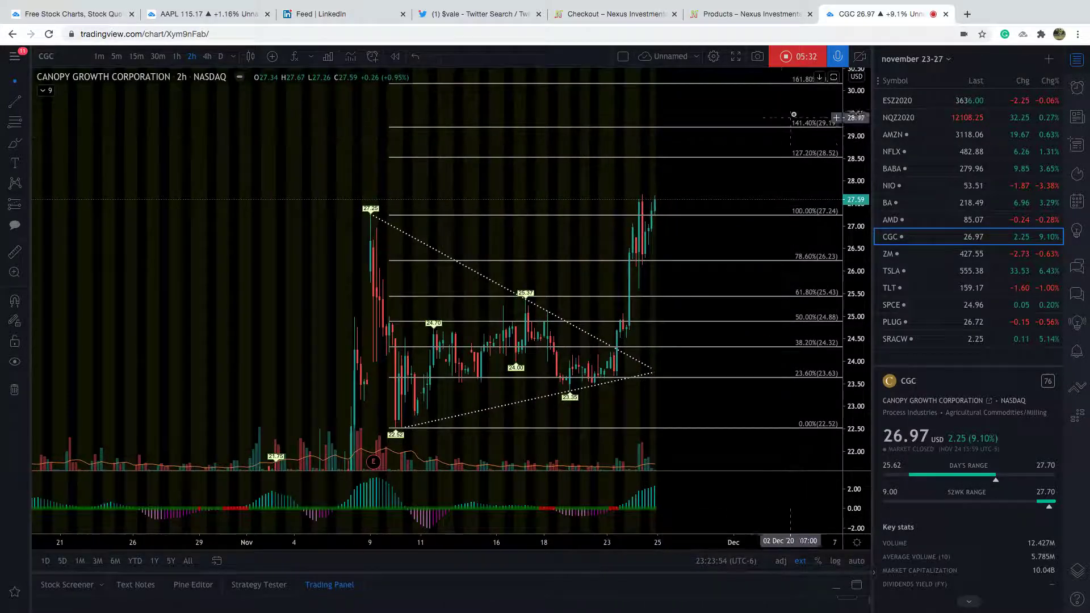
pyautogui.moveTo(754, 445); pyautogui.dragTo(718, 404)
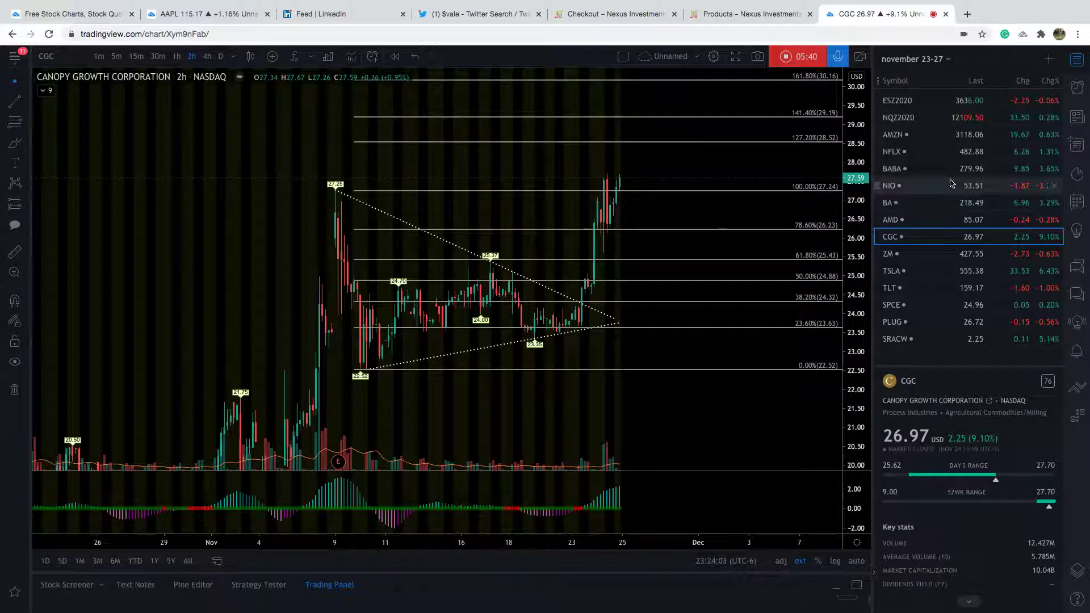
# Load AAPL through symbol search and fit its 2h price range on screen
pyautogui.click(51, 58)
pyautogui.write('AAPL')
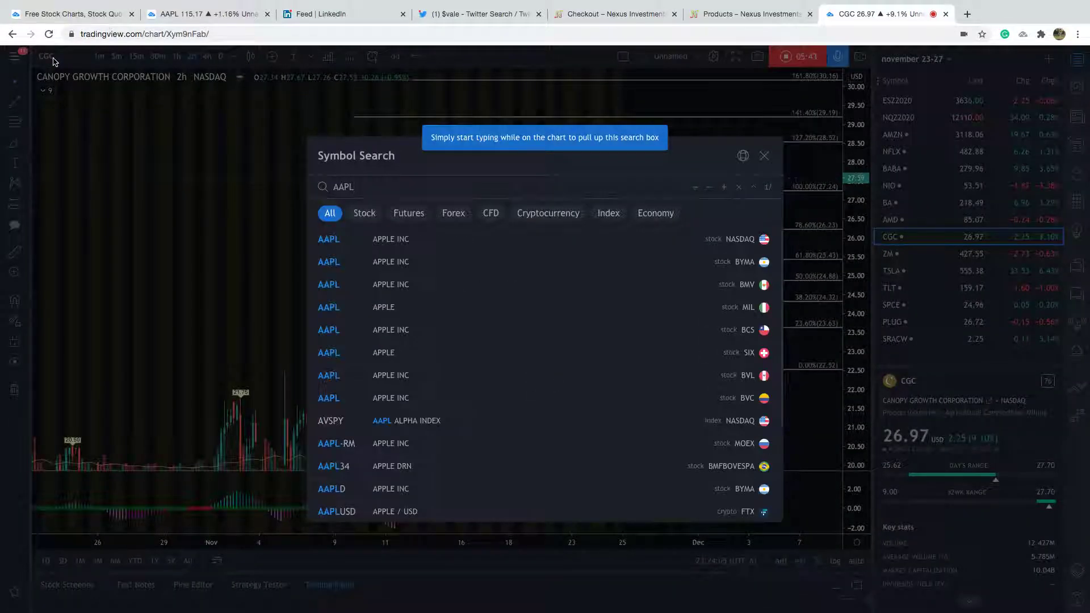
pyautogui.press('Return')
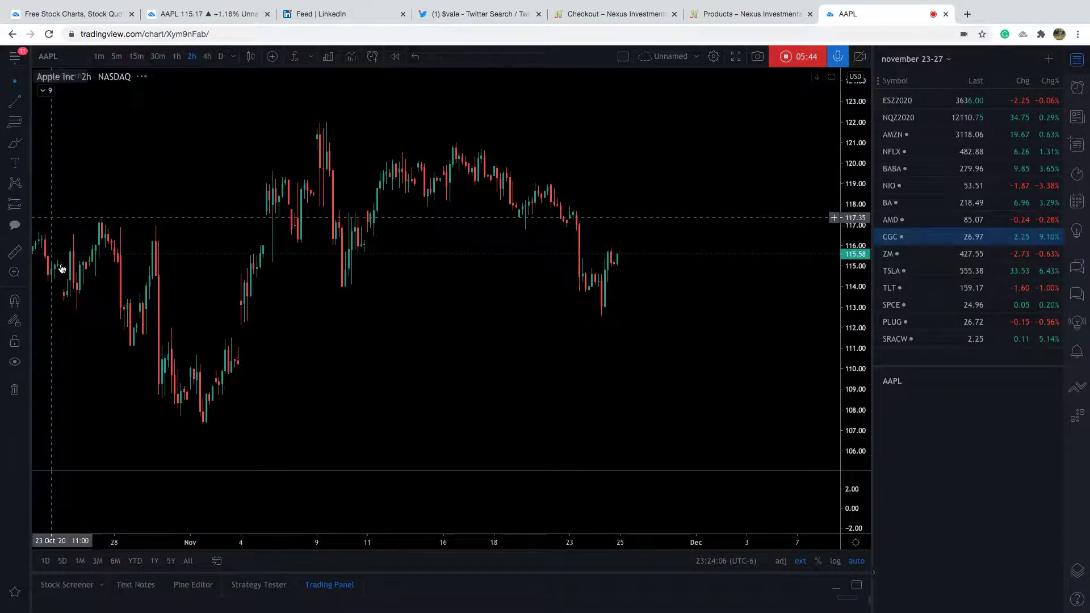
pyautogui.scroll(-1, 530, 365)
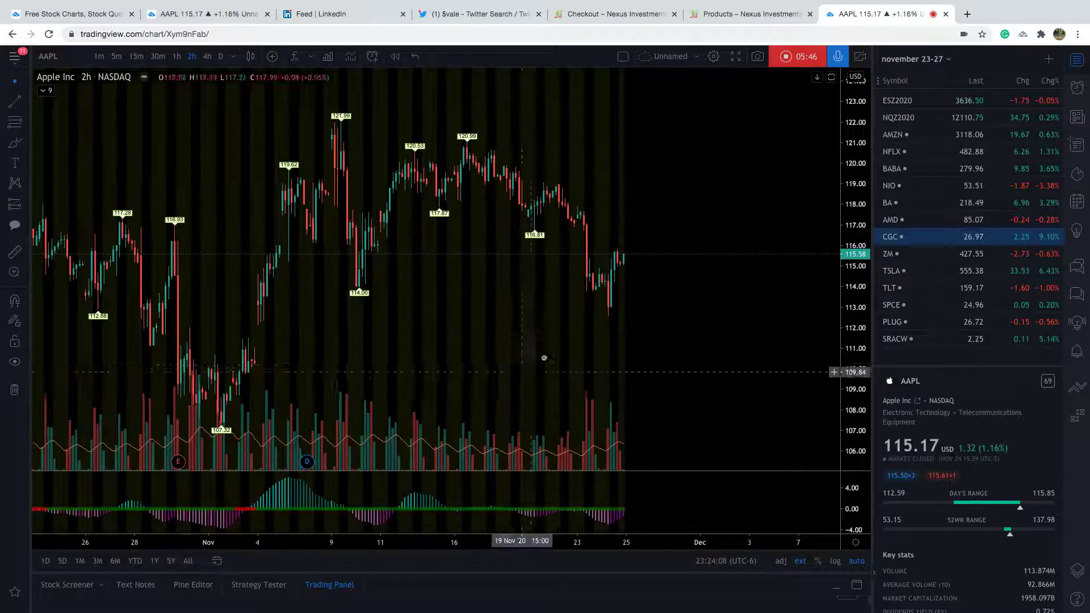
pyautogui.scroll(-2, 788, 344)
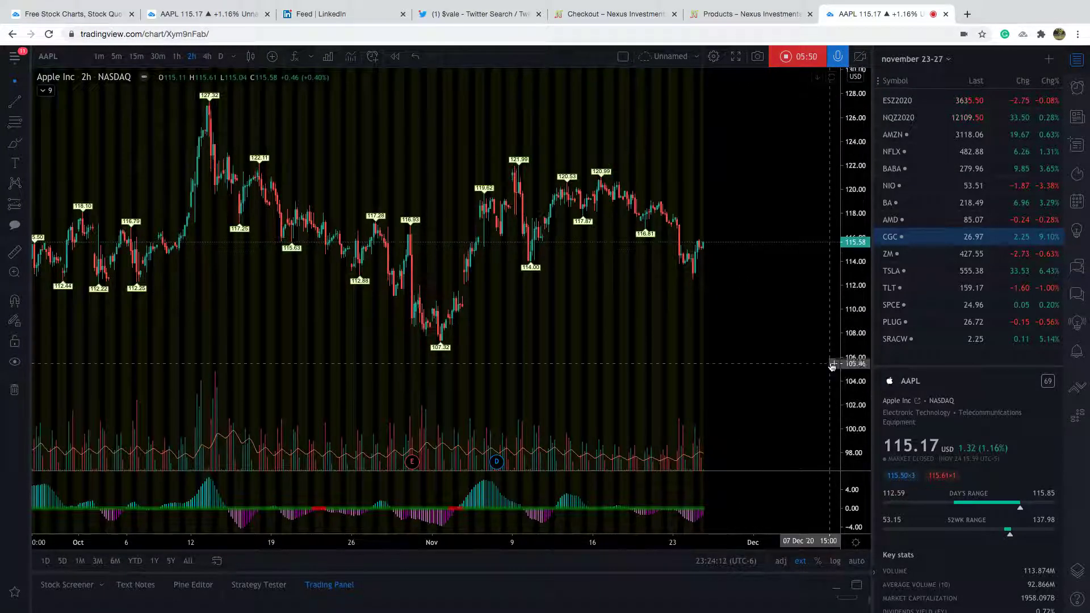
pyautogui.moveTo(847, 363); pyautogui.dragTo(843, 322)
pyautogui.scroll(2, 786, 307)
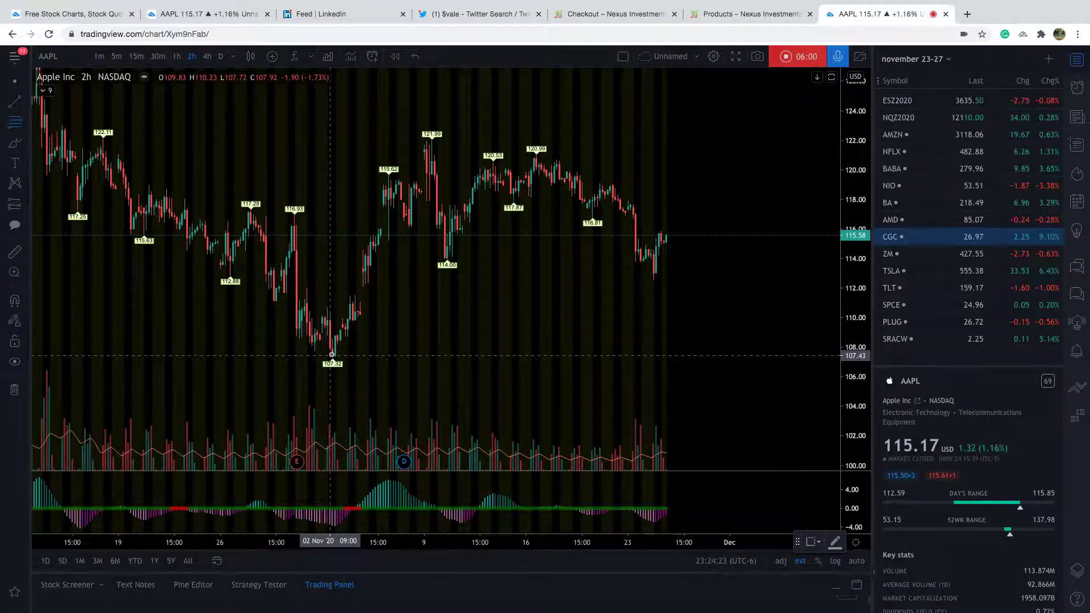
# Draw a Fib retracement from the 122.02 high to the 107.32 low, then maximize the price pane
pyautogui.click(414, 140)
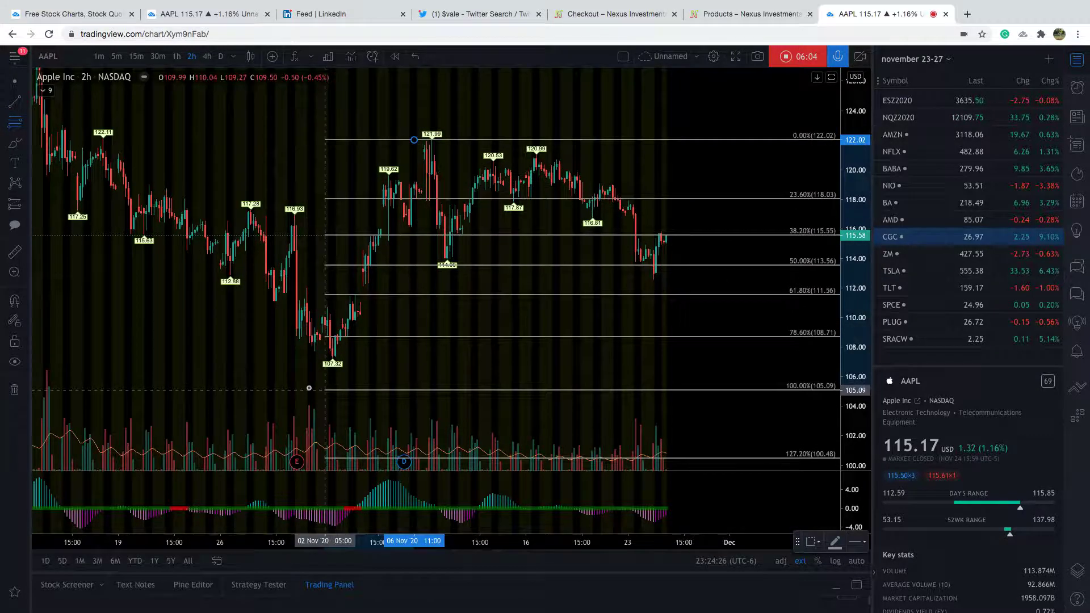
pyautogui.click(322, 358)
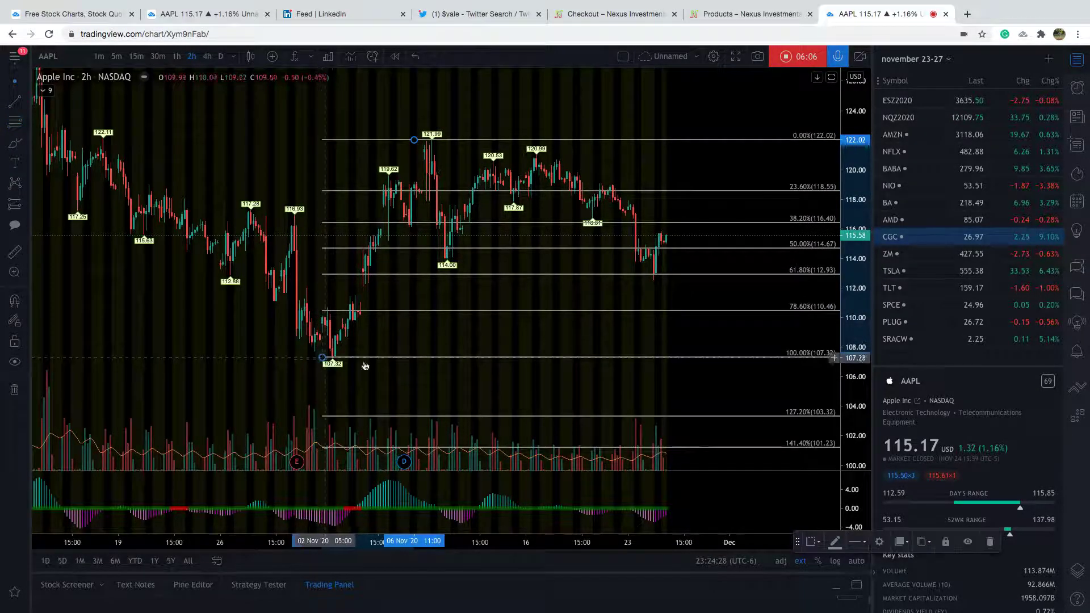
pyautogui.click(637, 335)
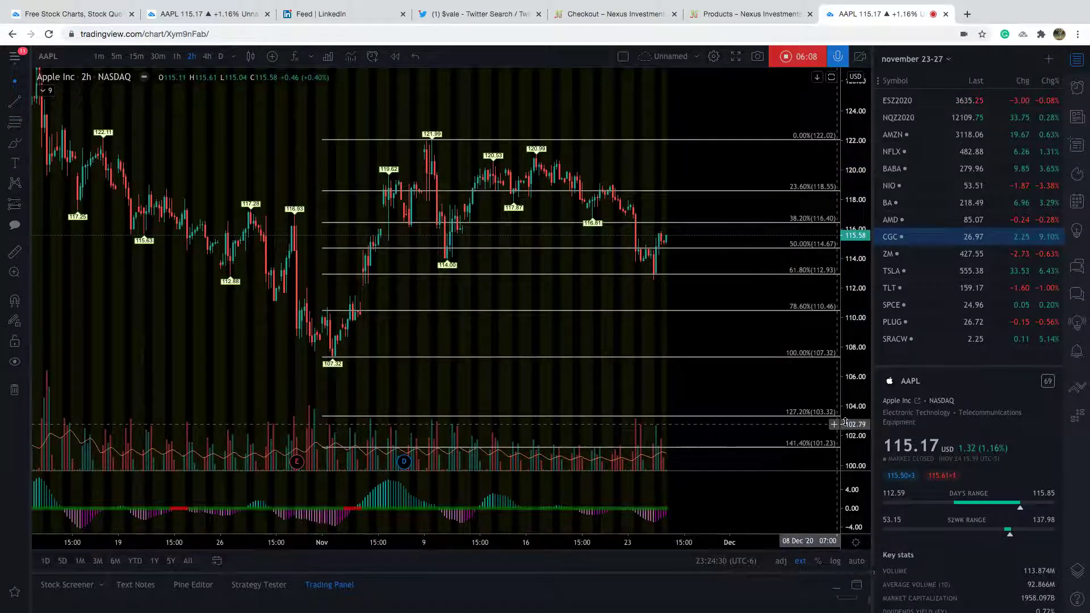
pyautogui.doubleClick(752, 377)
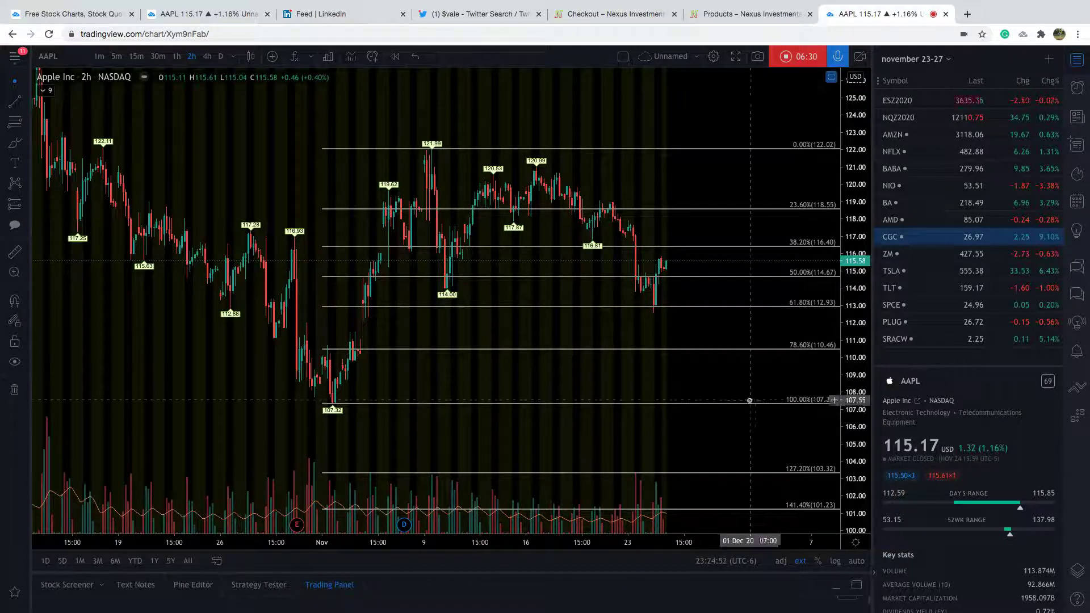
pyautogui.scroll(-3, 754, 329)
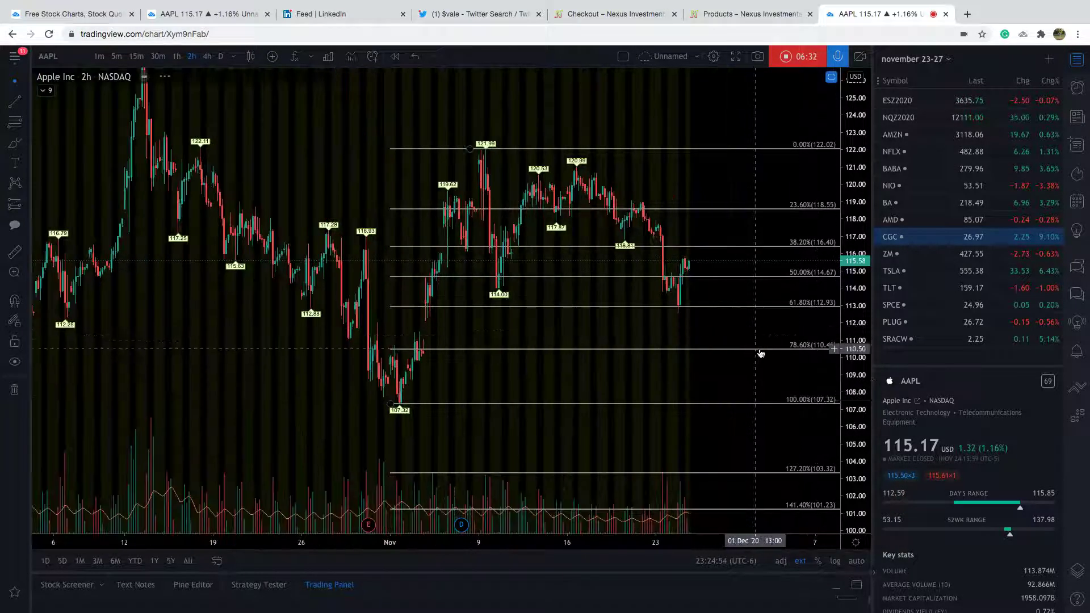
# Switch AAPL to 4h and stretch the retracement's top anchor to the 127.32 high
pyautogui.click(207, 56)
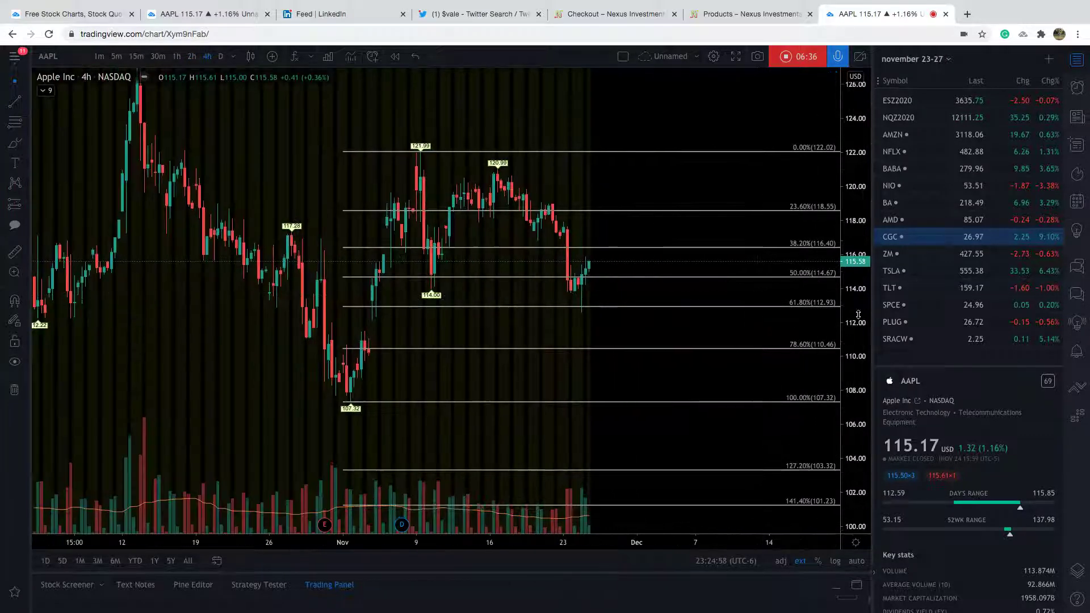
pyautogui.moveTo(648, 102); pyautogui.dragTo(652, 150)
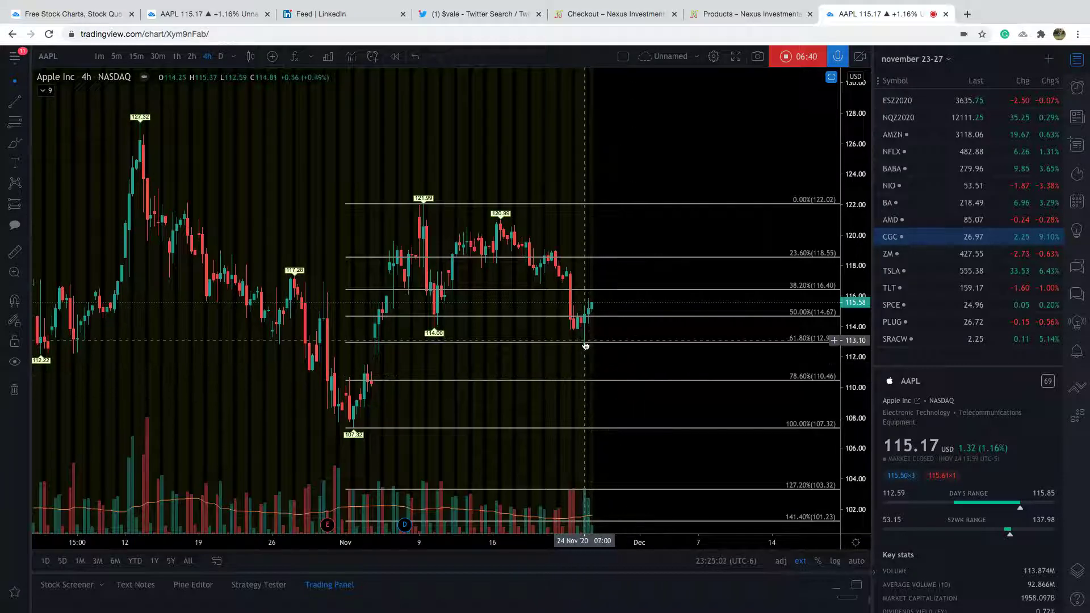
pyautogui.moveTo(411, 205); pyautogui.dragTo(149, 124)
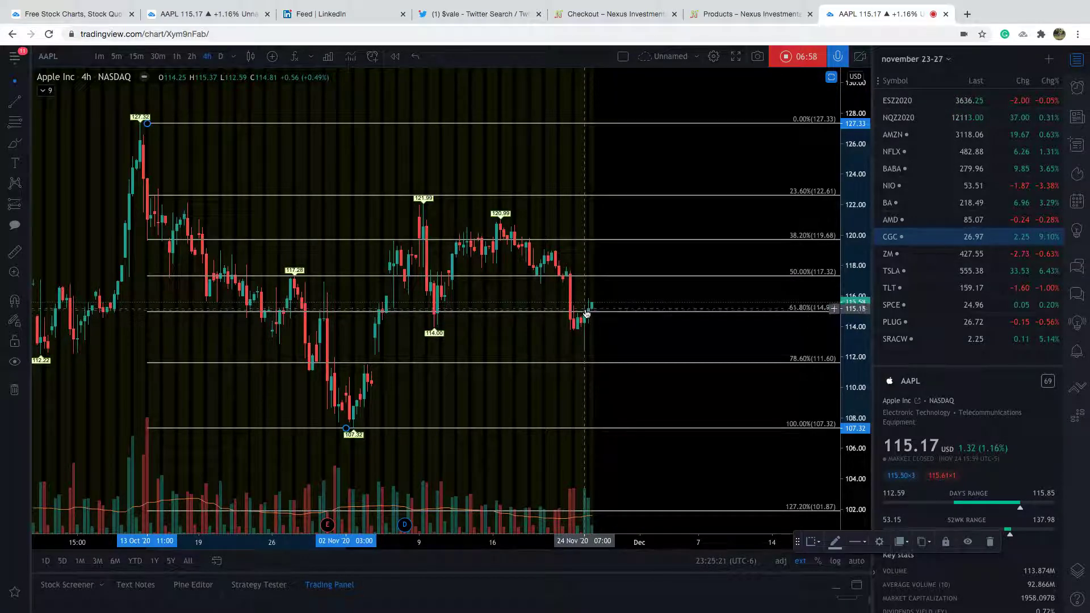
pyautogui.scroll(-2, 624, 333)
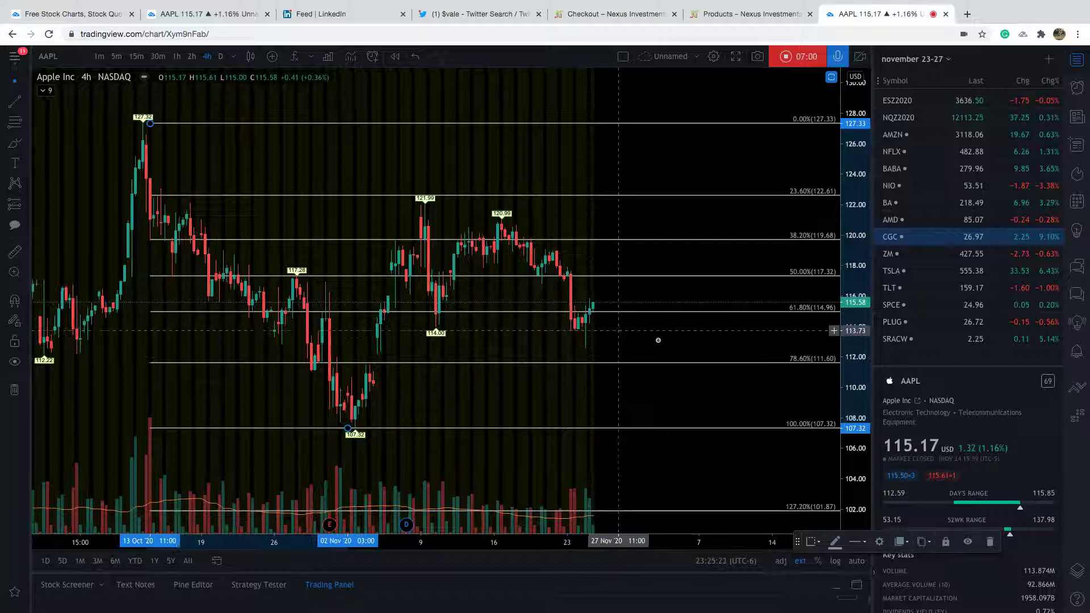
pyautogui.scroll(2, 652, 338)
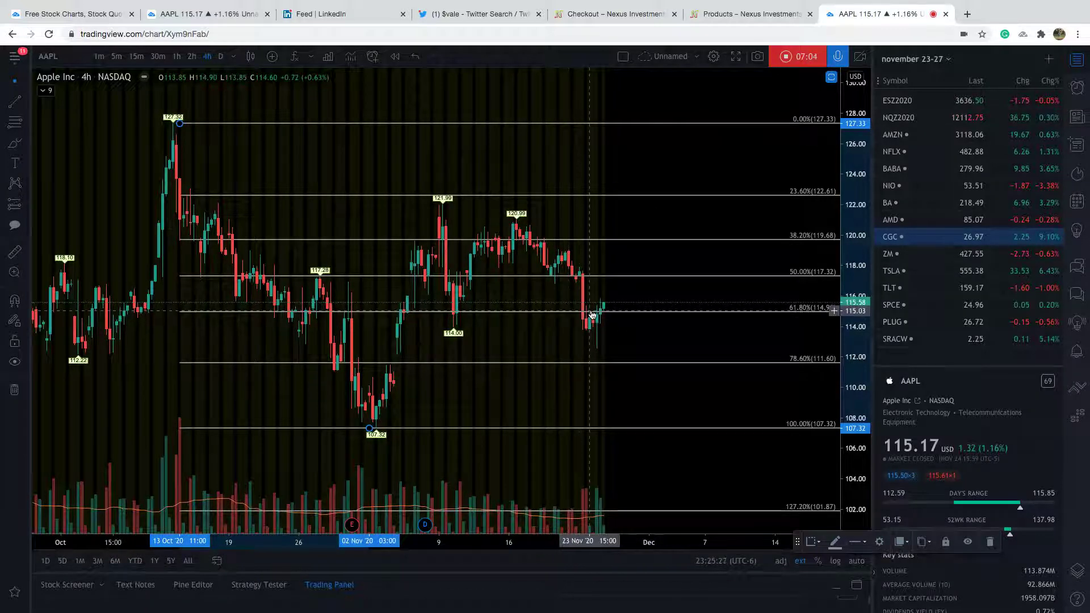
pyautogui.scroll(-2, 684, 358)
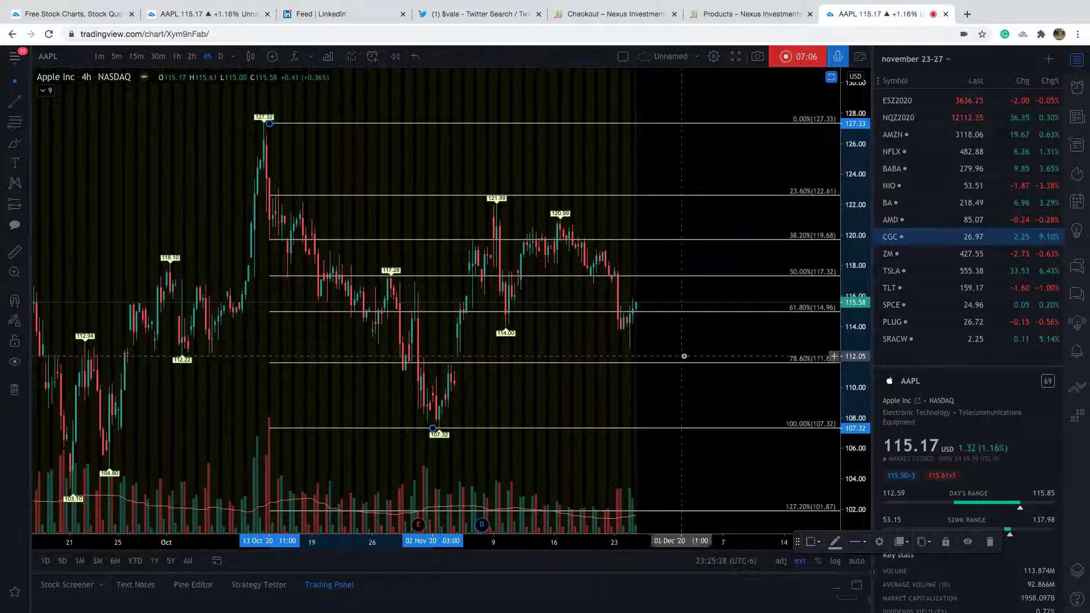
pyautogui.scroll(2, 763, 367)
pyautogui.hscroll(-4, 738, 420)
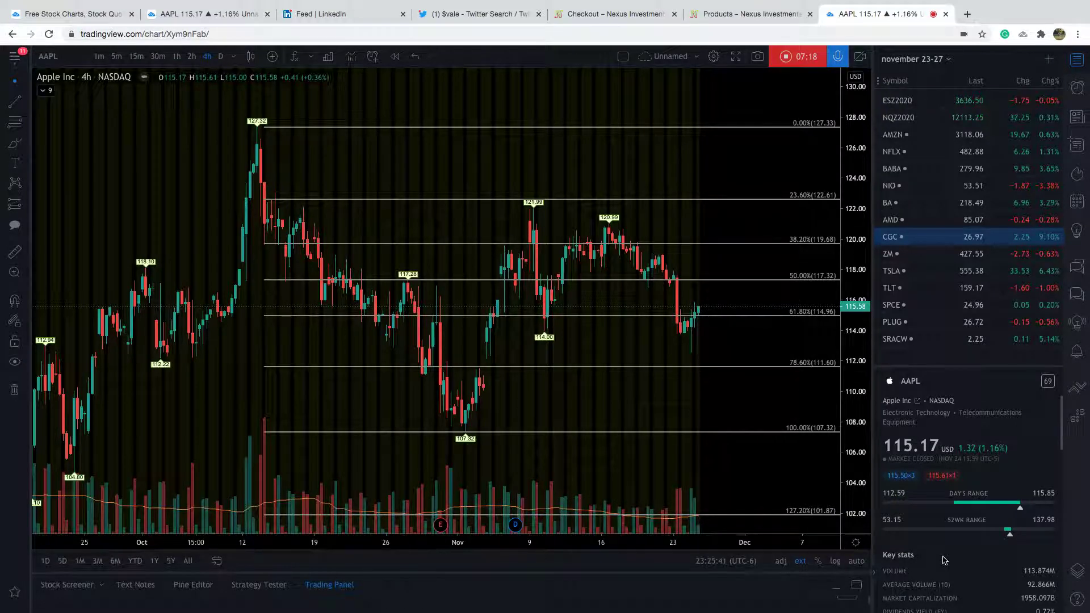
pyautogui.moveTo(676, 394); pyautogui.dragTo(635, 382)
pyautogui.moveTo(744, 415); pyautogui.dragTo(756, 396)
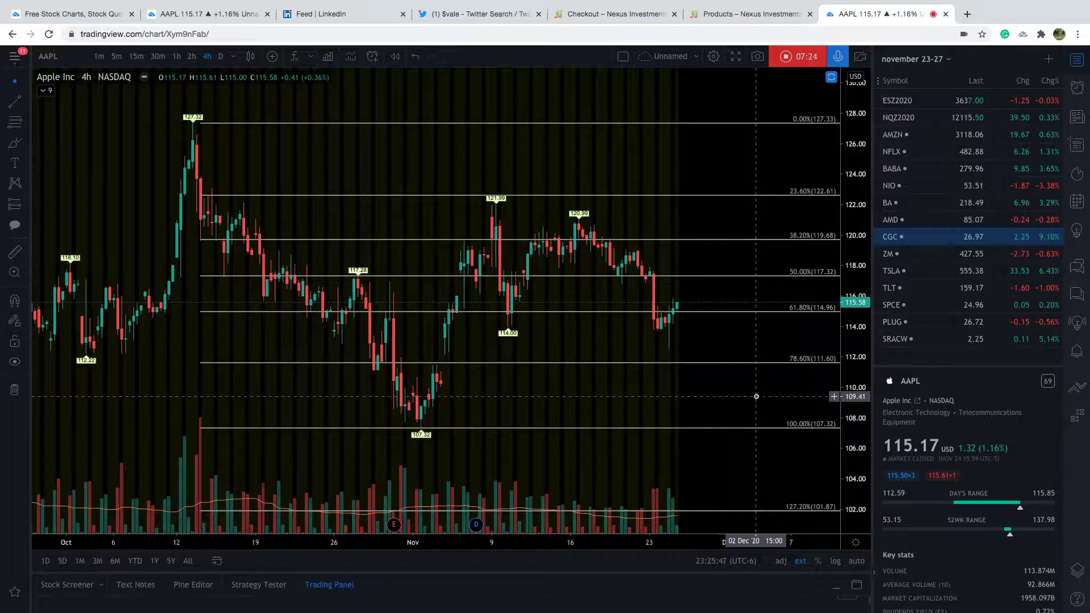